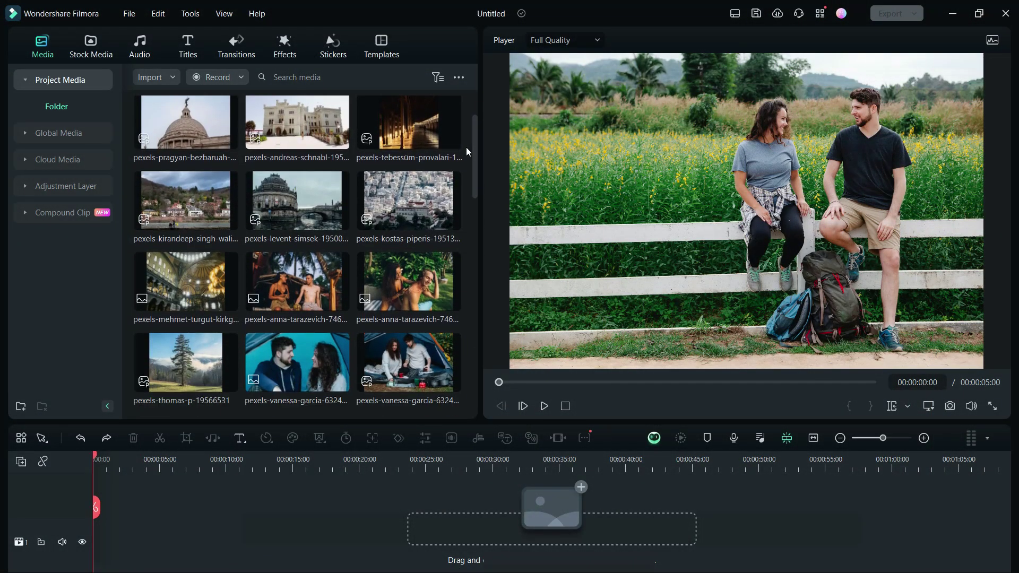
Select the first seven travel photos in Project Media, including the three tent shots
scroll(466, 151, down, 8)
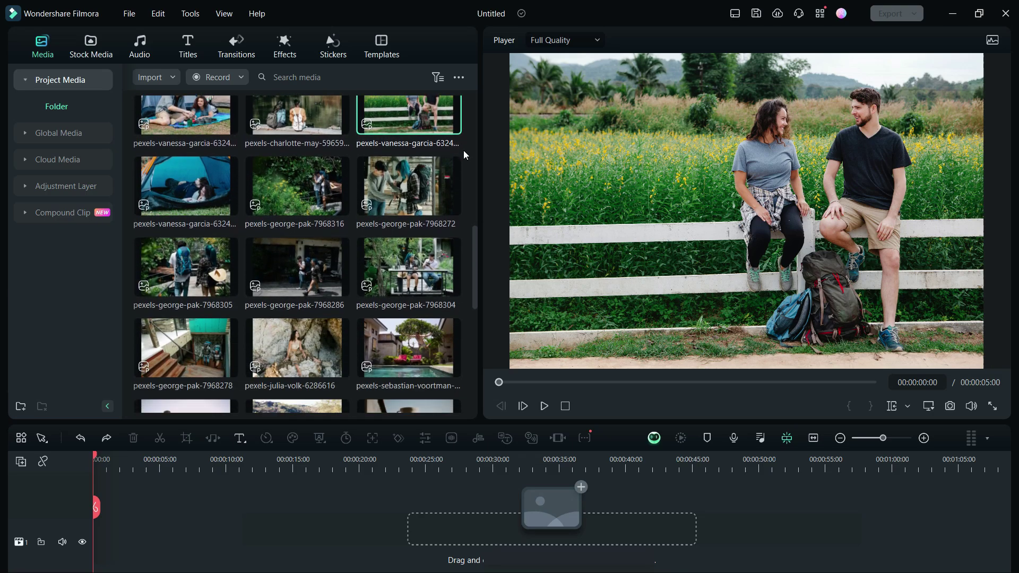
scroll(464, 154, down, 8)
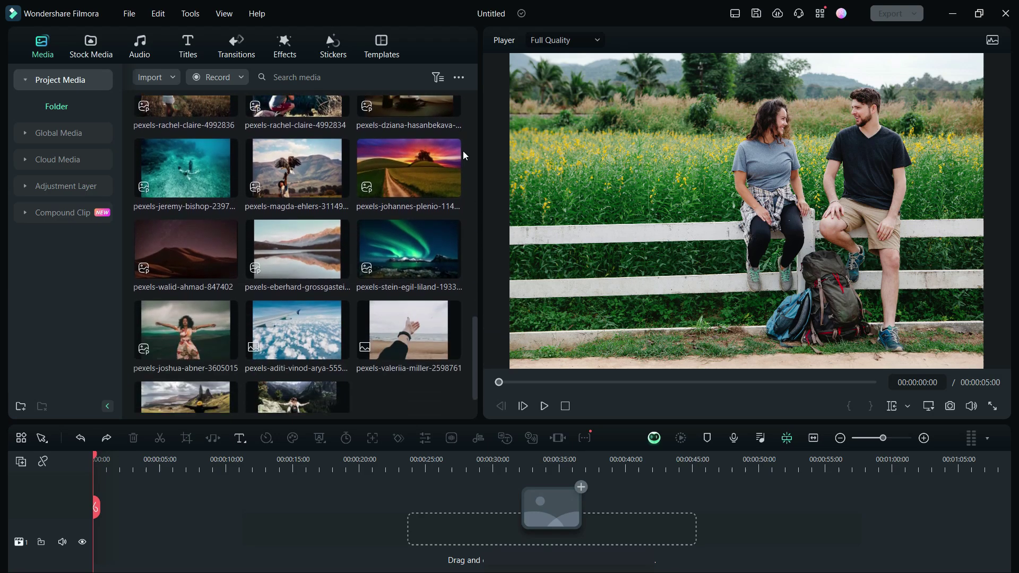
scroll(462, 154, up, 10)
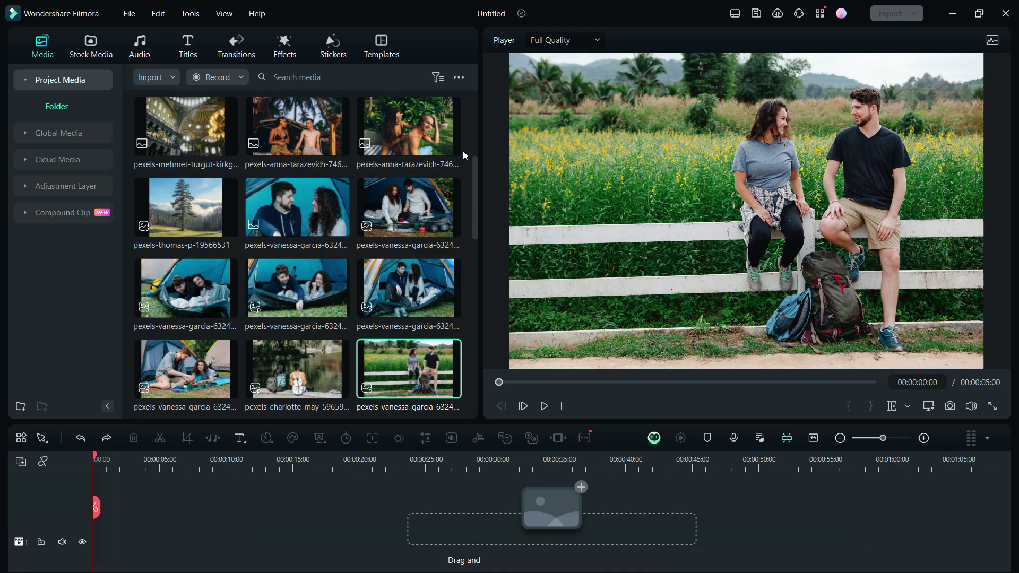
scroll(463, 154, up, 5)
click(466, 143)
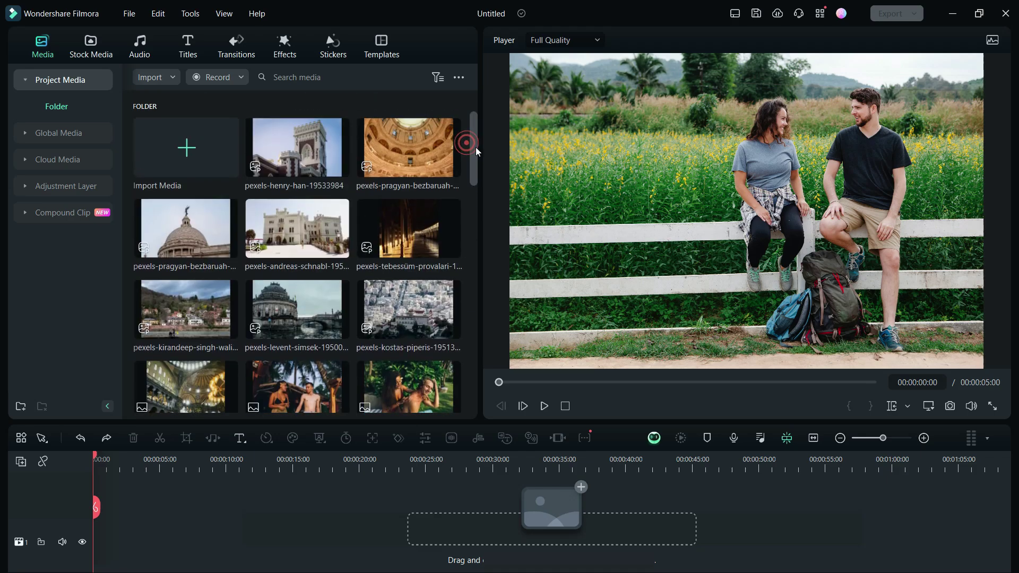
drag(475, 149, 476, 179)
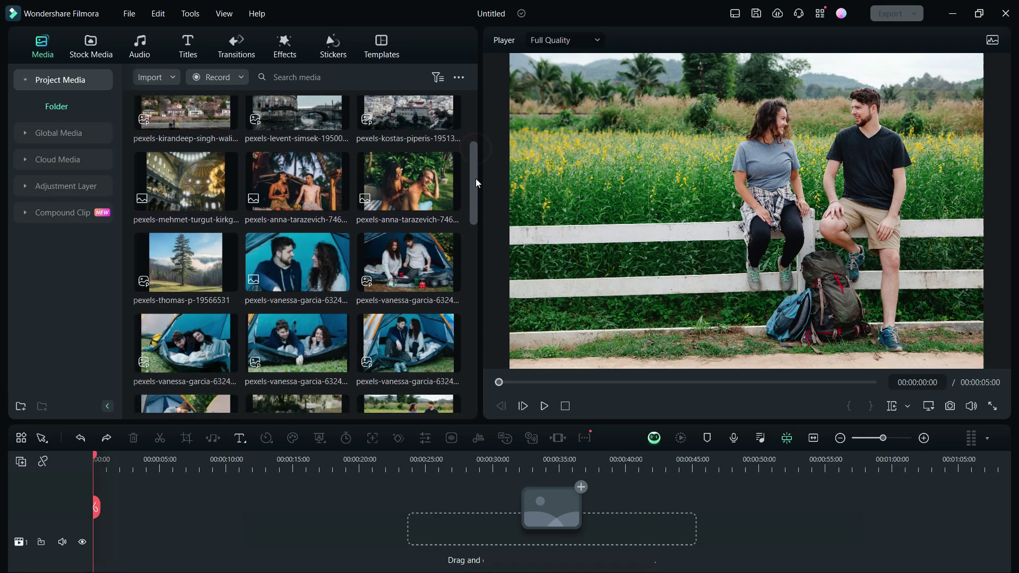
click(302, 194)
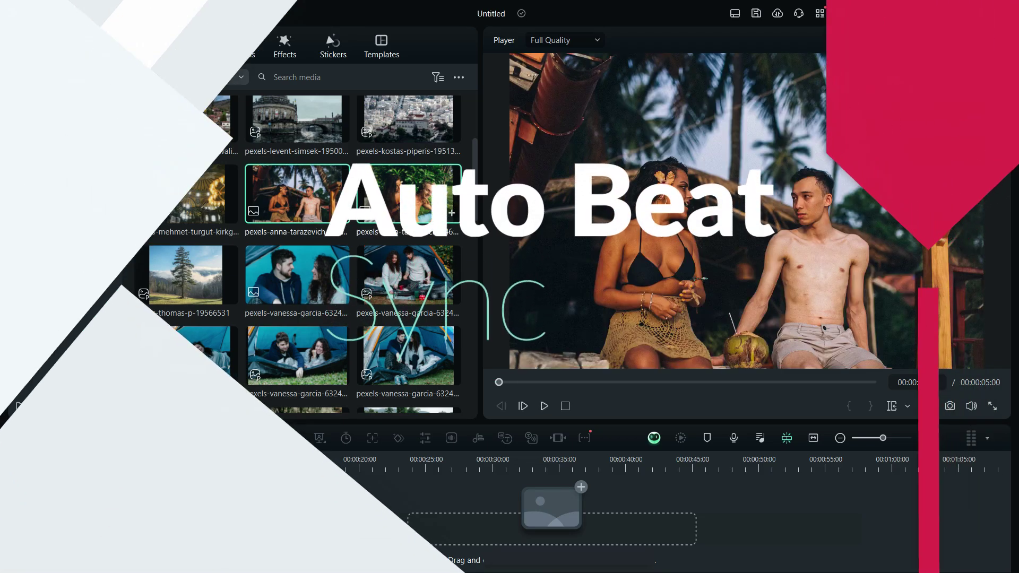
ctrl+click(399, 203)
ctrl+click(310, 273)
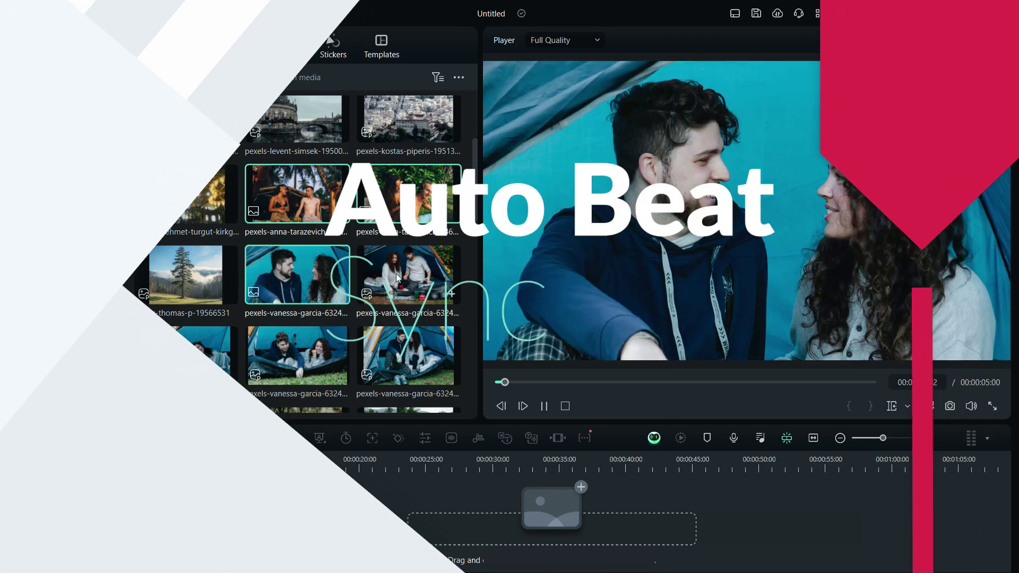
ctrl+click(396, 273)
ctrl+click(185, 356)
ctrl+click(282, 355)
ctrl+click(401, 355)
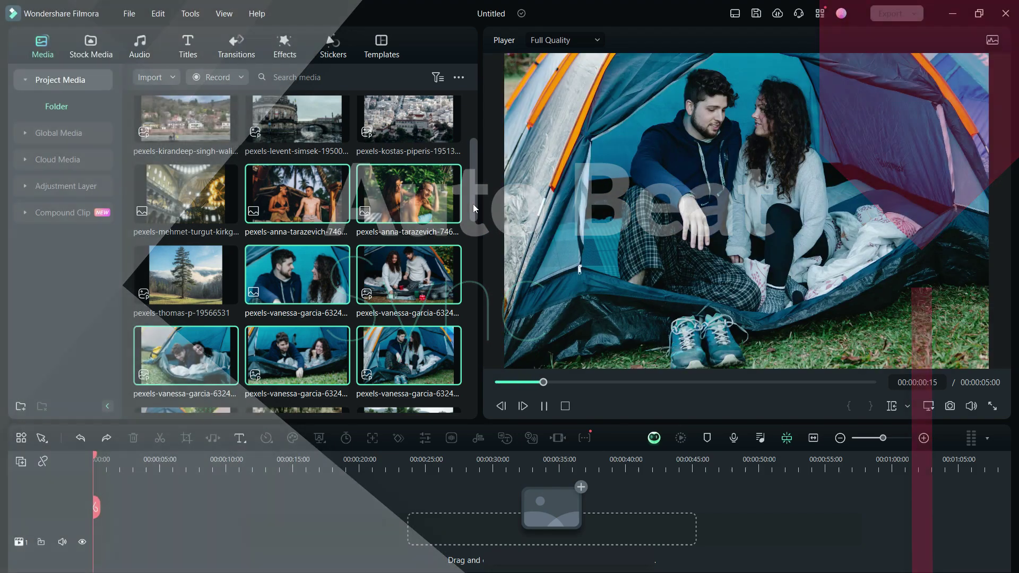
Add six more camping and travel photos further down the list to the selection
drag(473, 214, 477, 269)
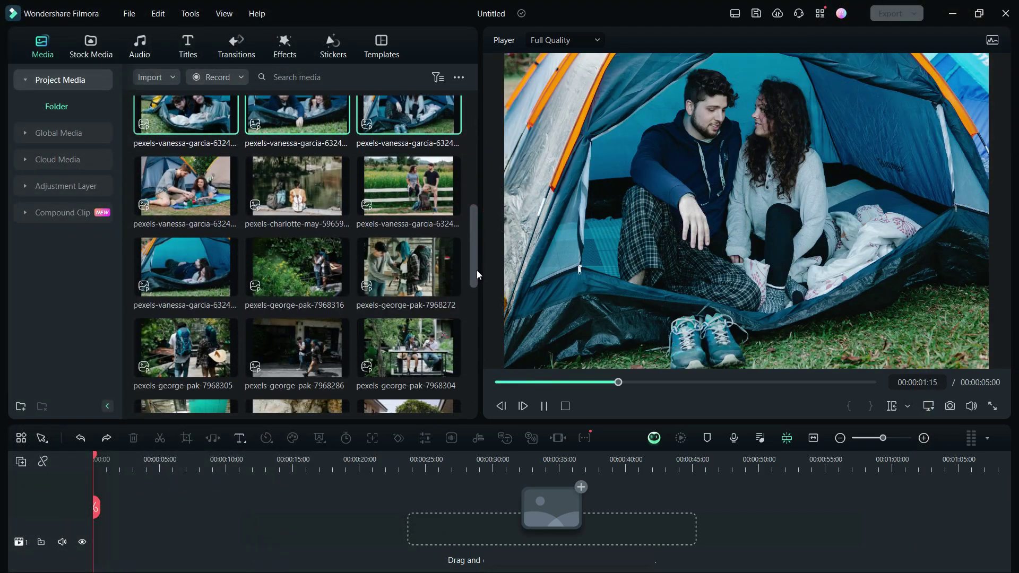
ctrl+click(178, 186)
ctrl+click(285, 183)
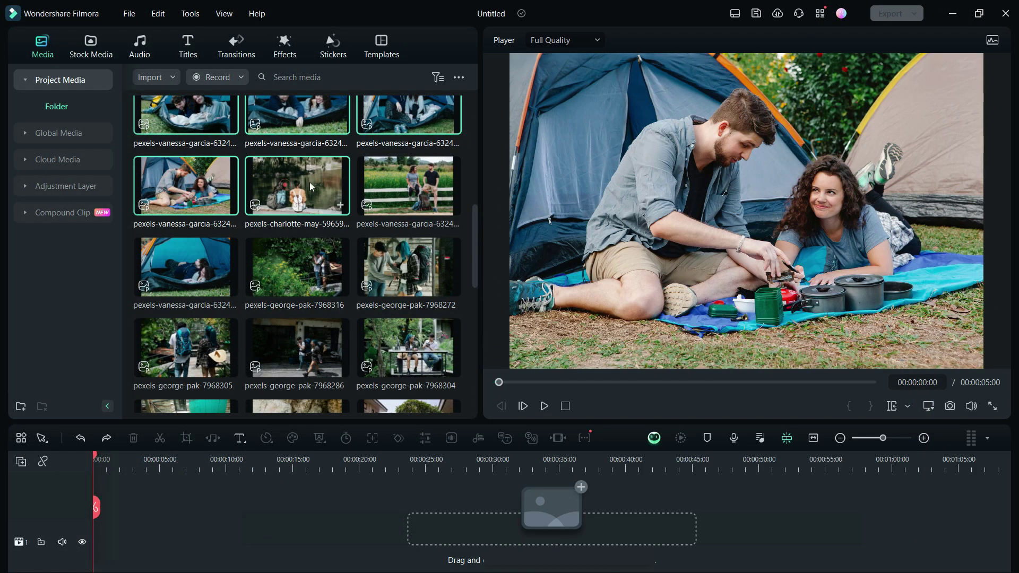
ctrl+click(418, 183)
ctrl+click(172, 275)
ctrl+click(309, 276)
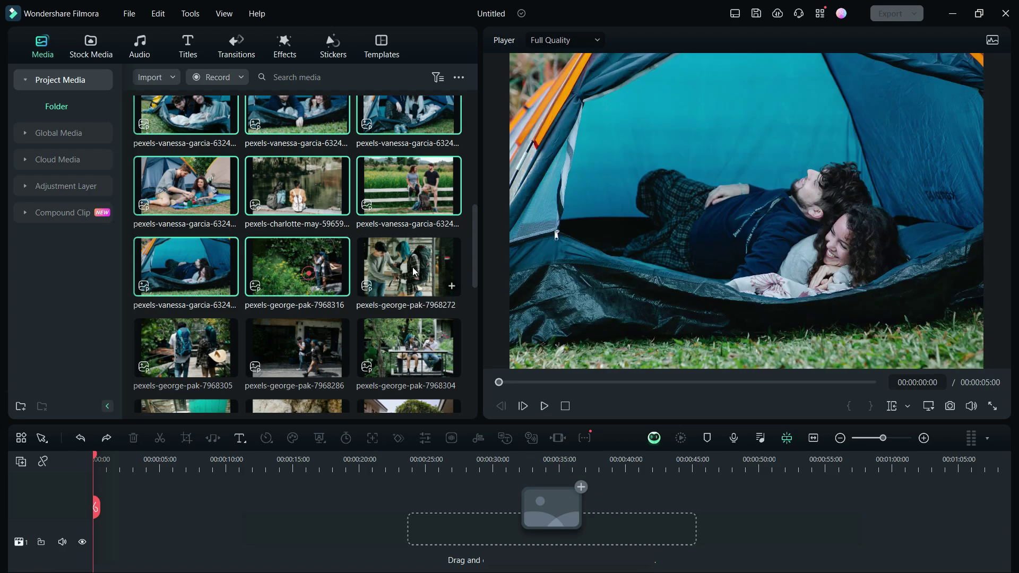
ctrl+click(417, 268)
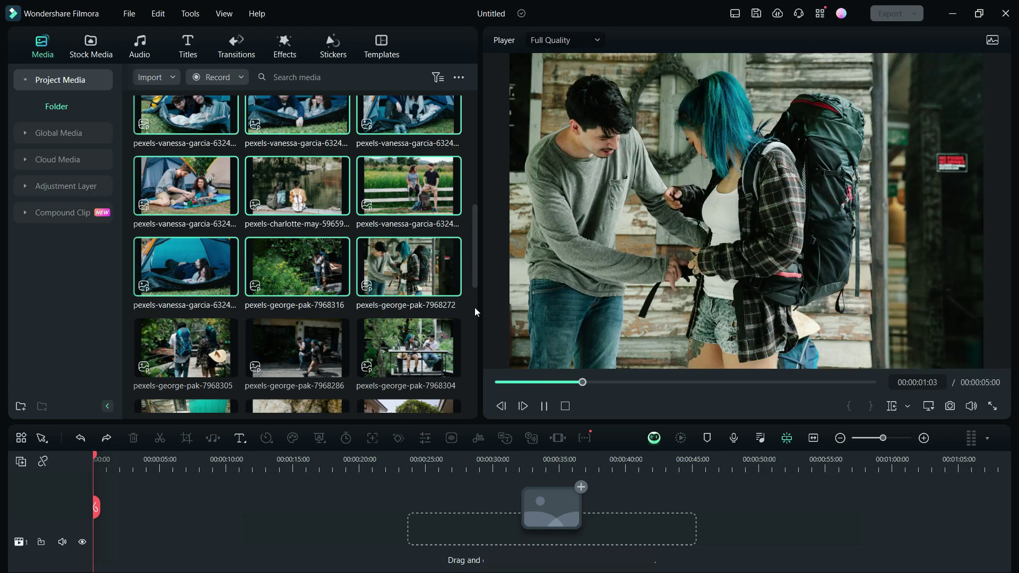
Clear the selection, box-select every photo, and bring up the Tools menu
click(470, 303)
drag(476, 255, 159, 431)
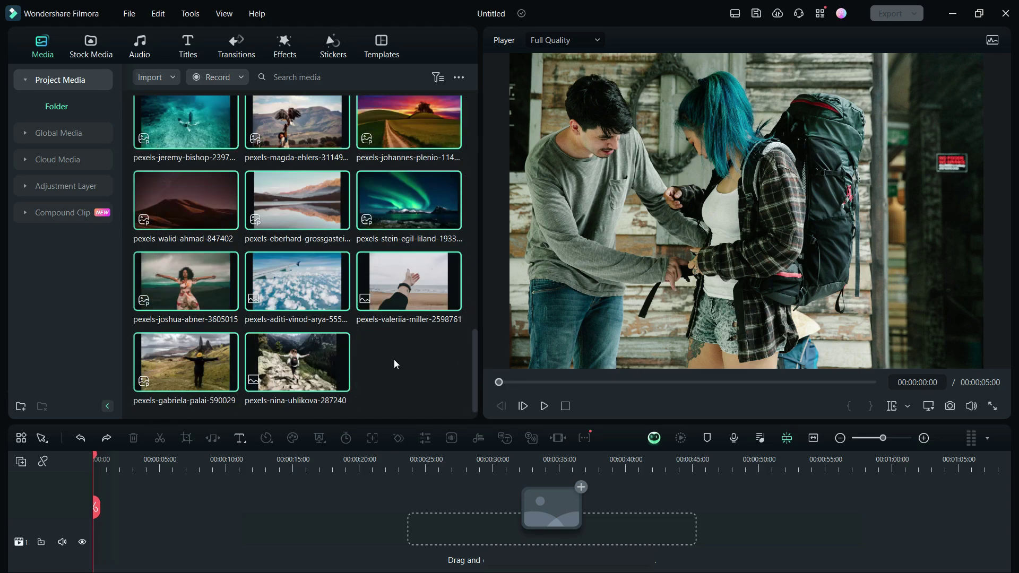
right_click(300, 282)
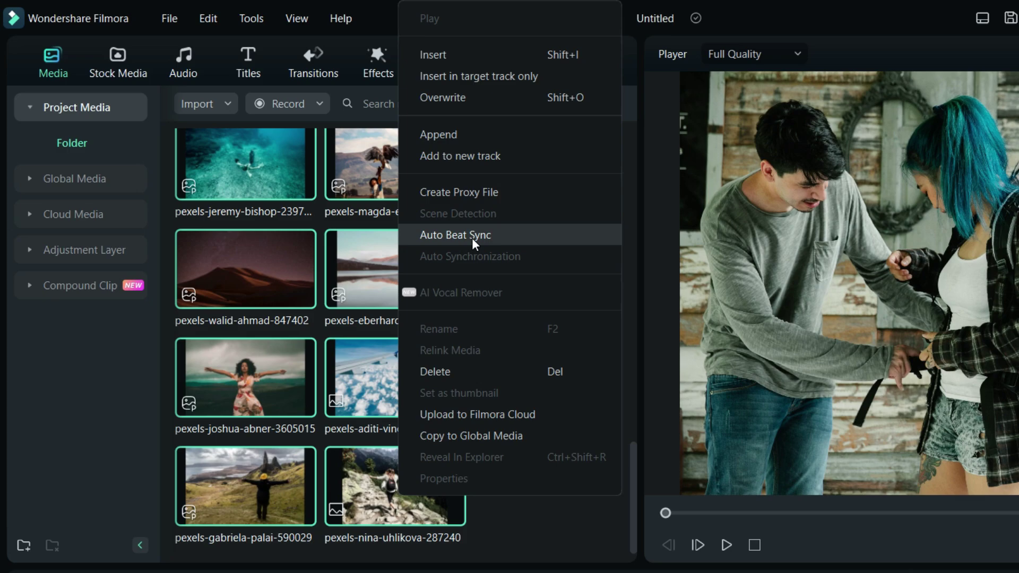
click(263, 18)
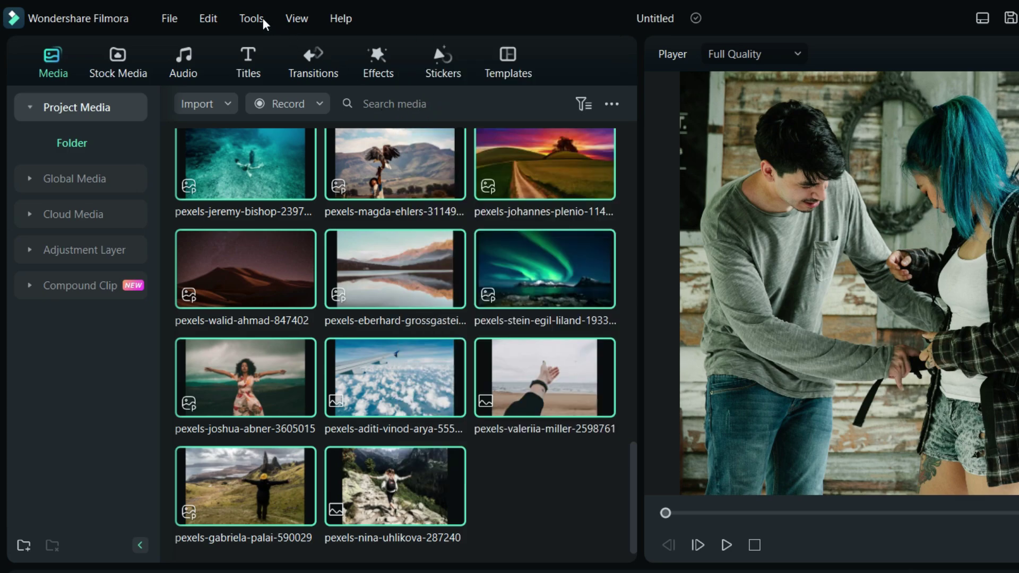
click(263, 18)
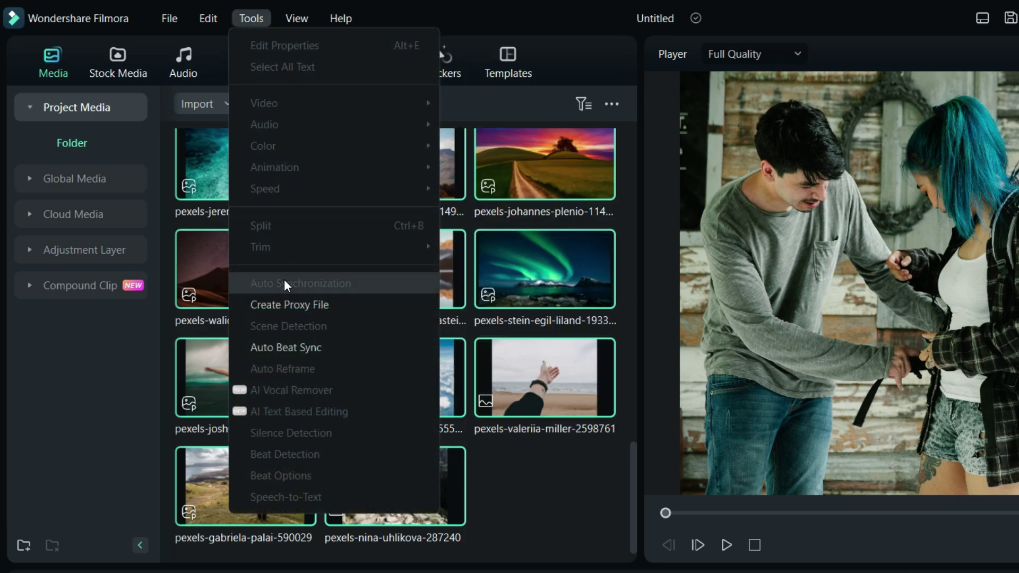
Launch Auto Beat Sync for the photos and remove the cloudscape shot
click(288, 348)
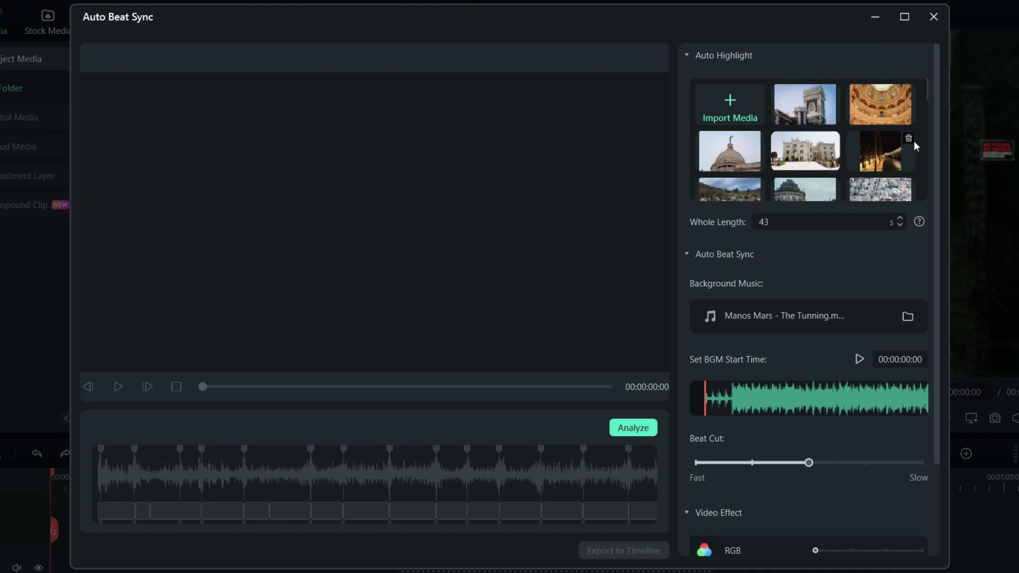
scroll(913, 141, down, 5)
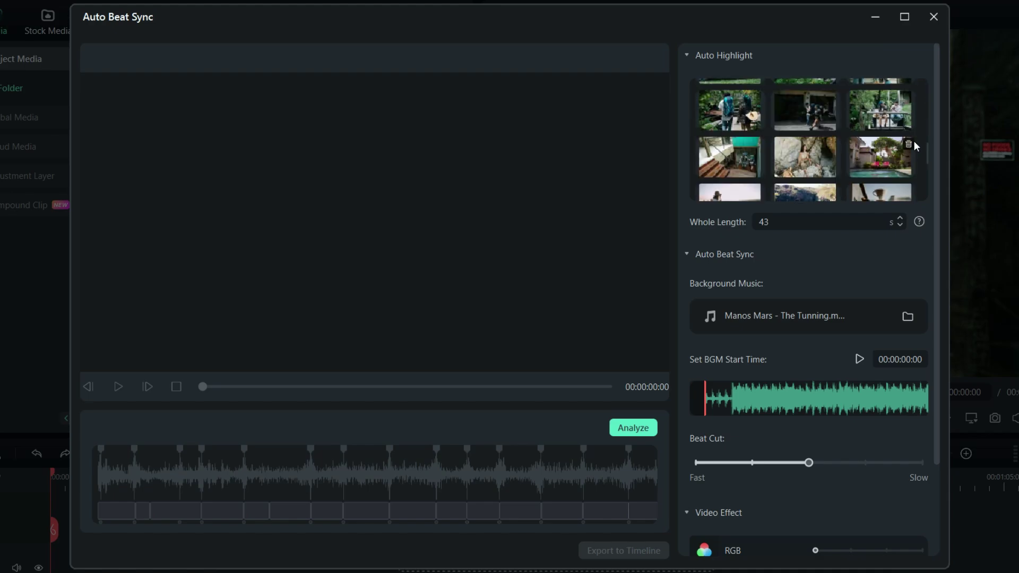
scroll(913, 141, down, 5)
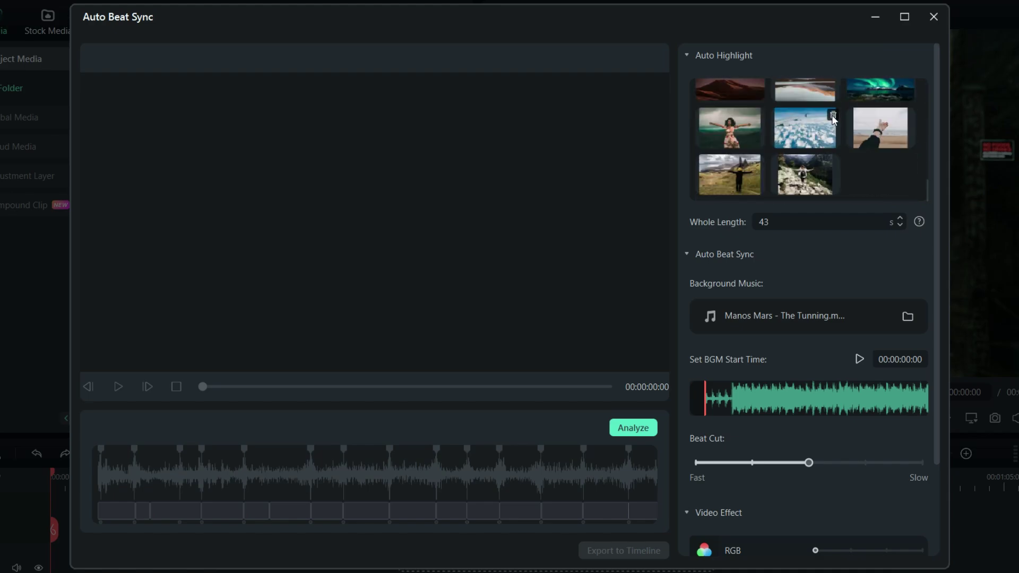
click(833, 115)
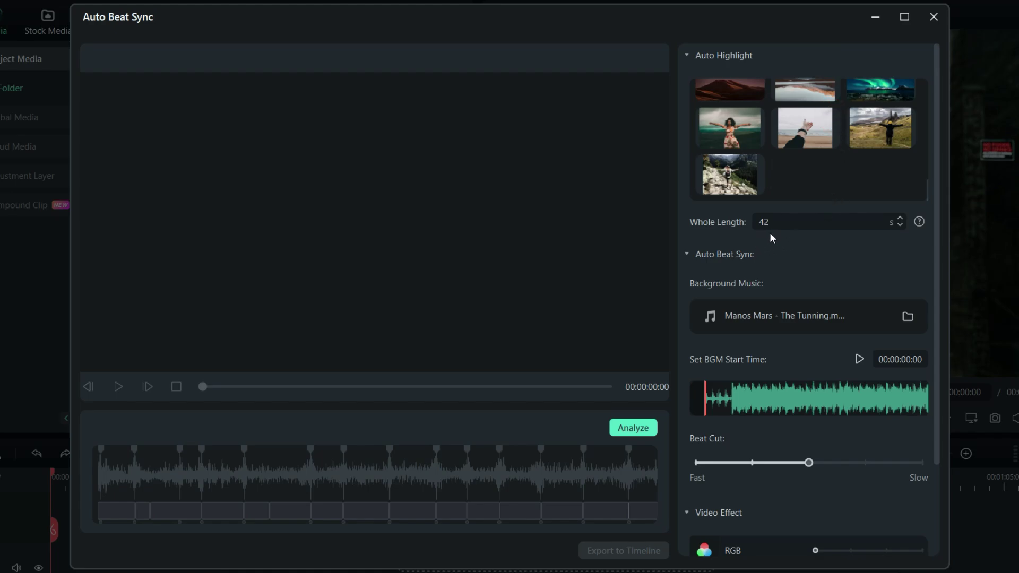
Set Whole Length to 36 seconds and start the background music at 00:00:02:14
mouse_move(919, 223)
click(901, 226)
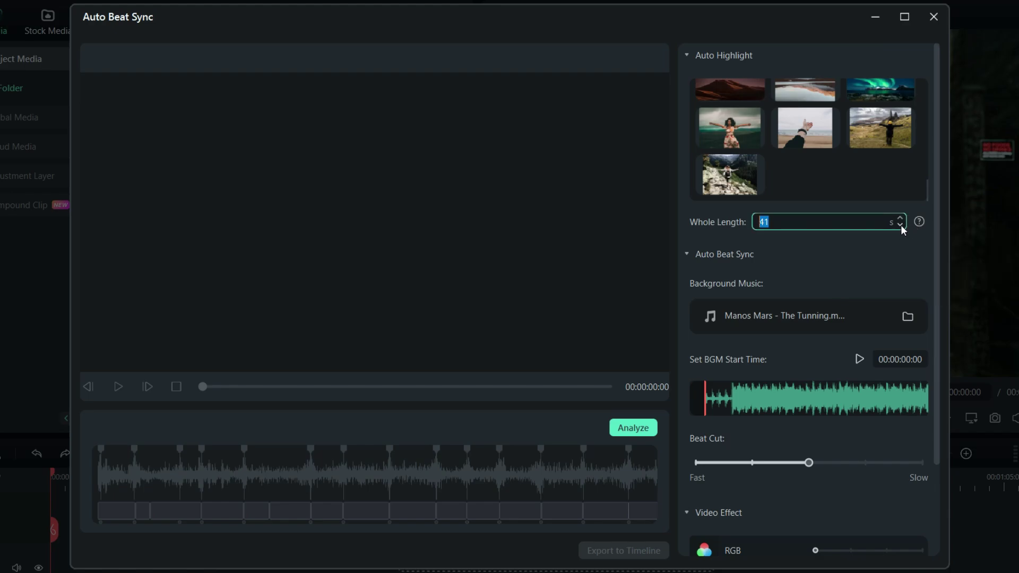
click(901, 227)
click(900, 220)
click(860, 360)
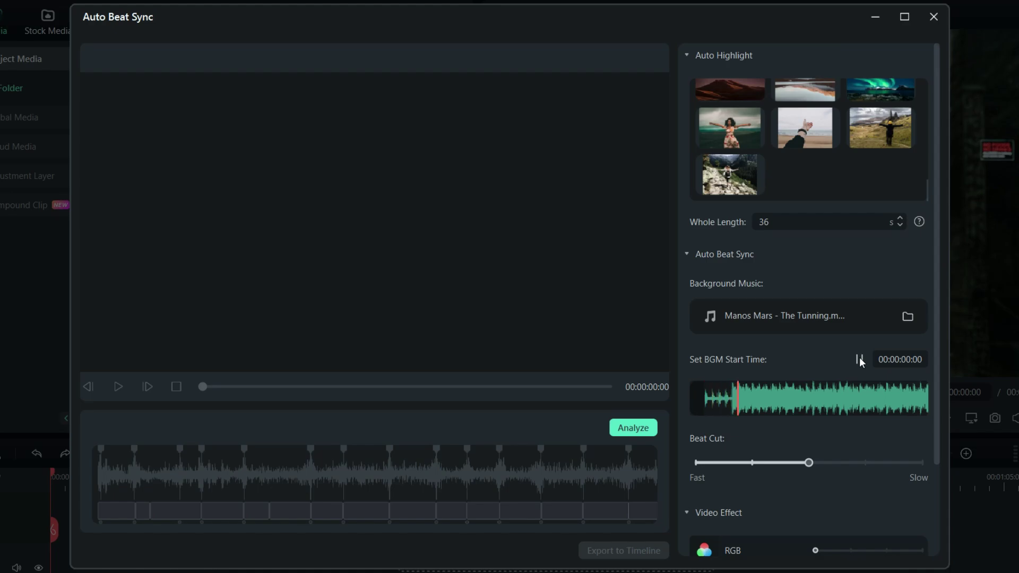
click(860, 360)
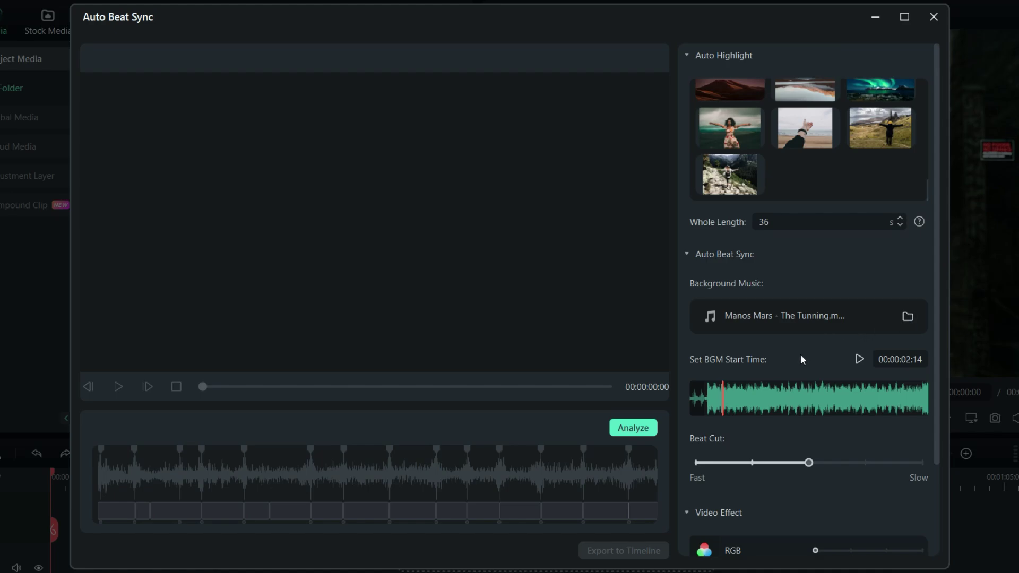
Set the Beat Cut slider to Slow
scroll(801, 355, down, 3)
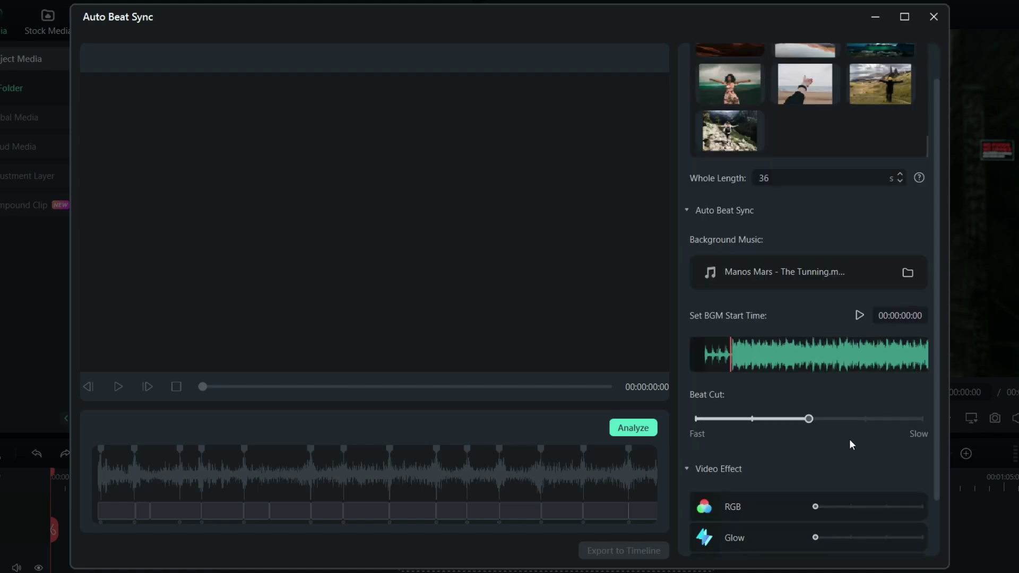
drag(810, 420, 866, 419)
click(798, 429)
Raise the RGB effect, reset Video Wall to zero, and analyze the music
scroll(812, 442, down, 3)
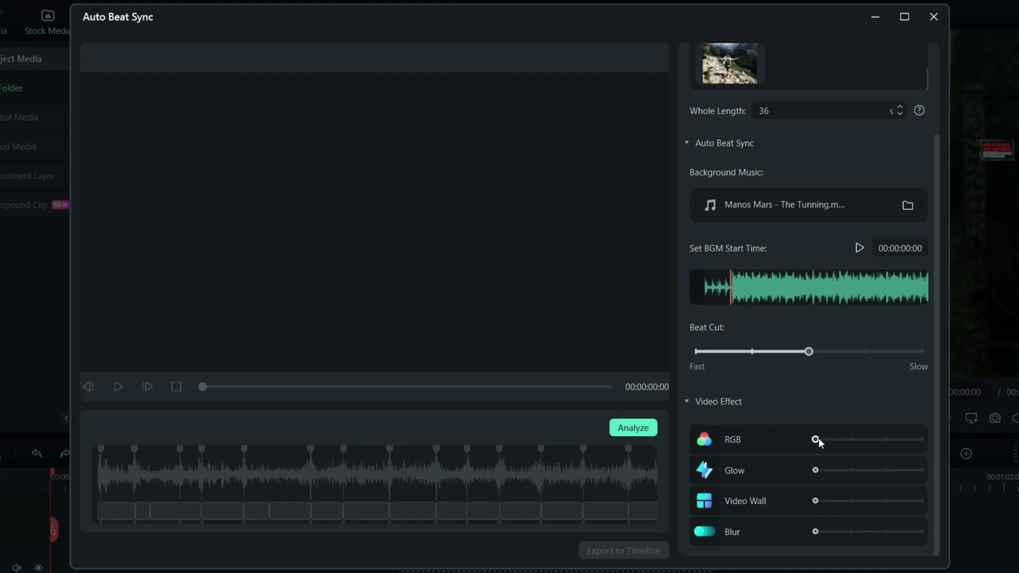
drag(818, 439, 879, 444)
drag(885, 506, 826, 545)
click(635, 428)
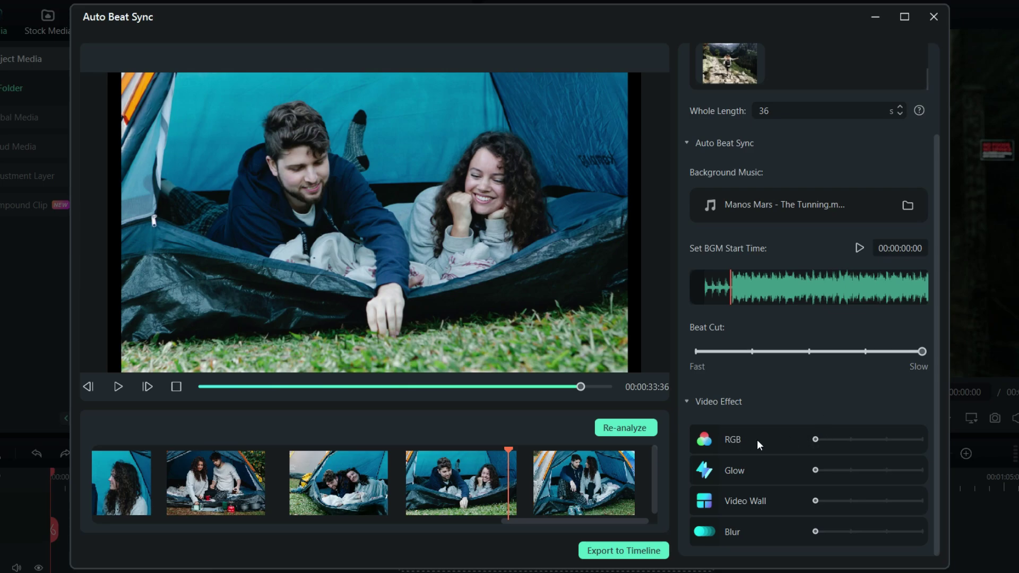
Raise RGB to about a third and increase Glow, then re-analyze the sequence
drag(831, 442, 854, 447)
drag(816, 471, 849, 471)
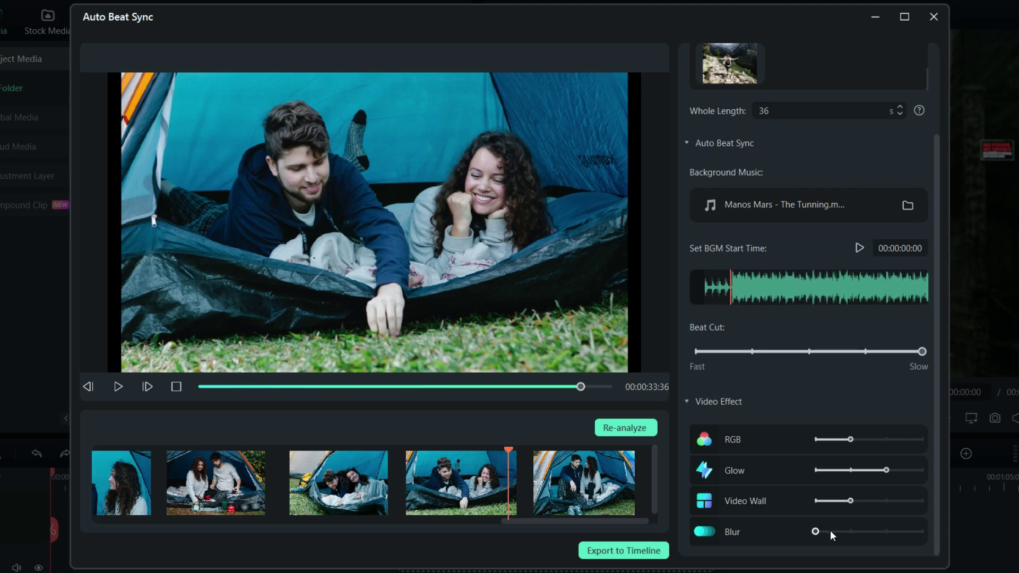
click(620, 429)
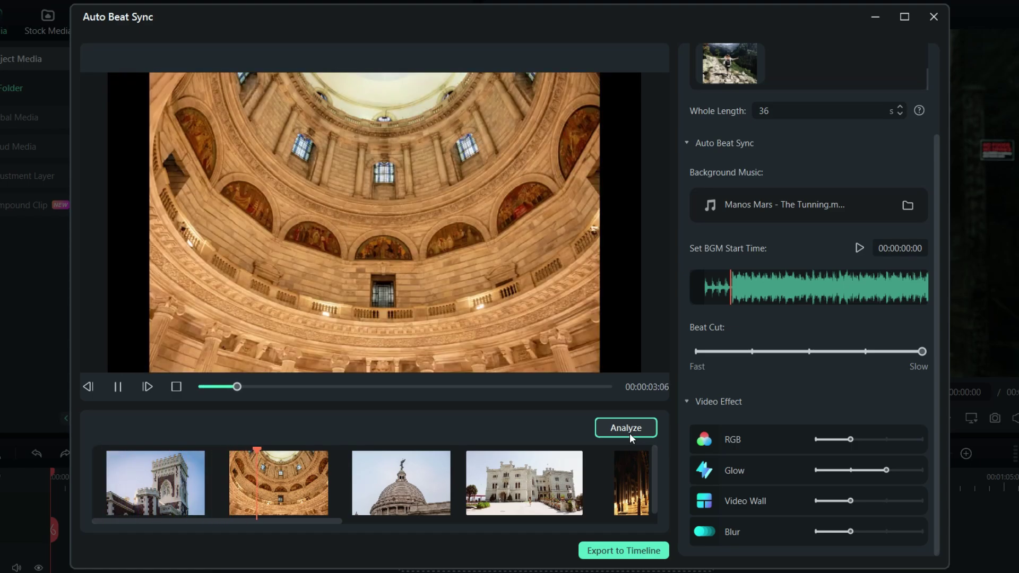
Raise RGB, Video Wall and Blur one tick each, re-analyze, and preview the montage
click(489, 386)
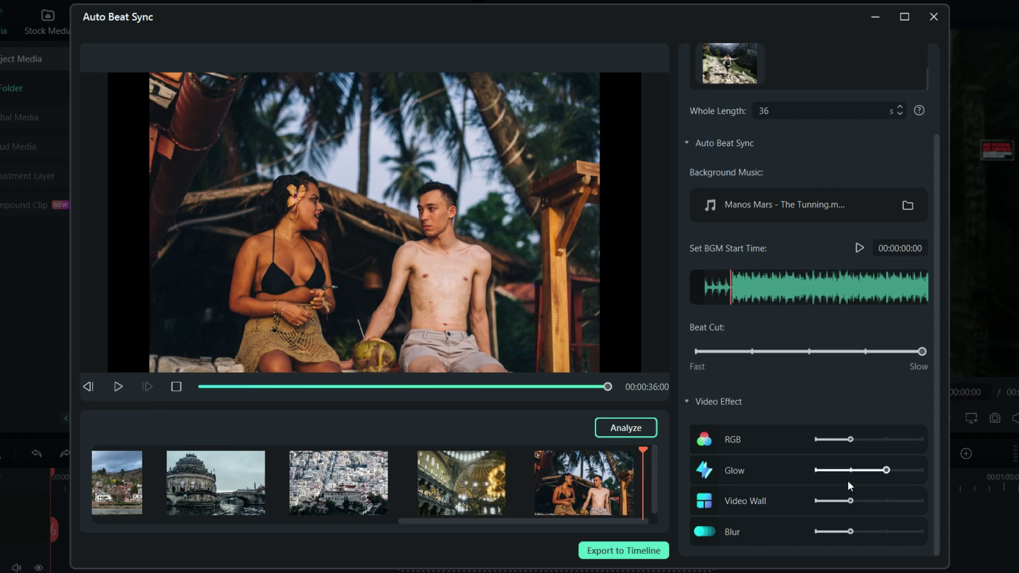
click(884, 440)
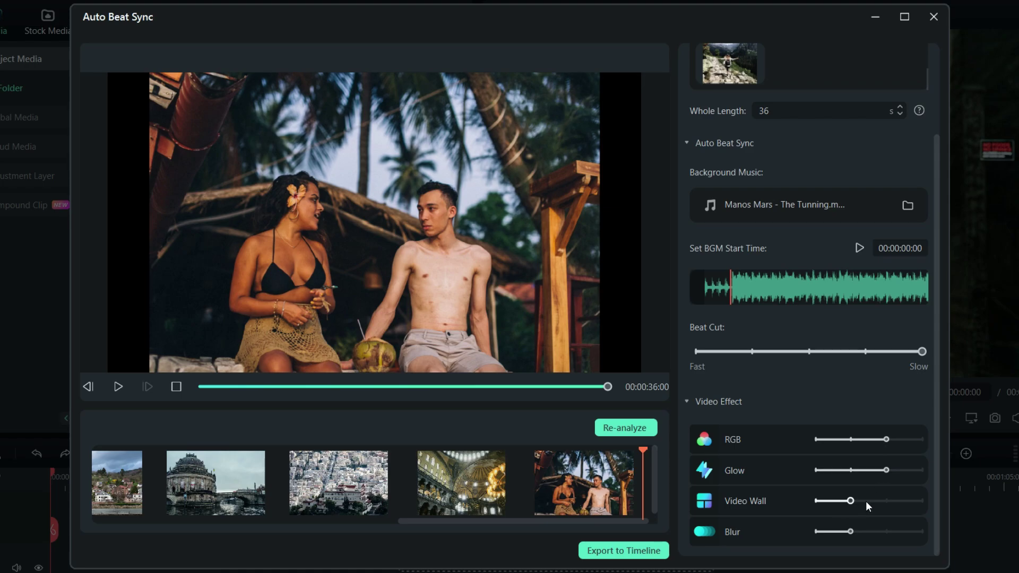
click(886, 501)
click(886, 531)
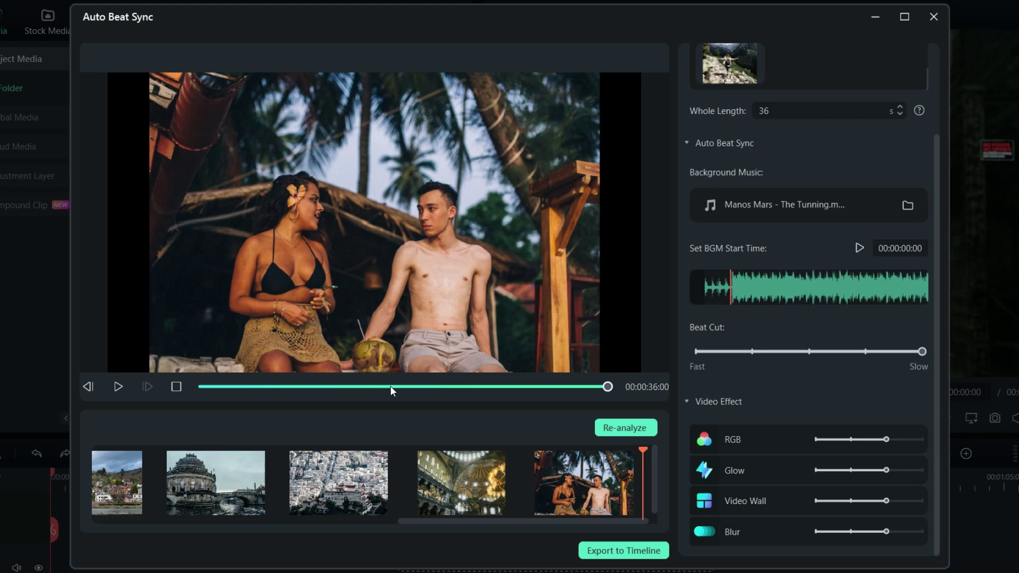
click(606, 427)
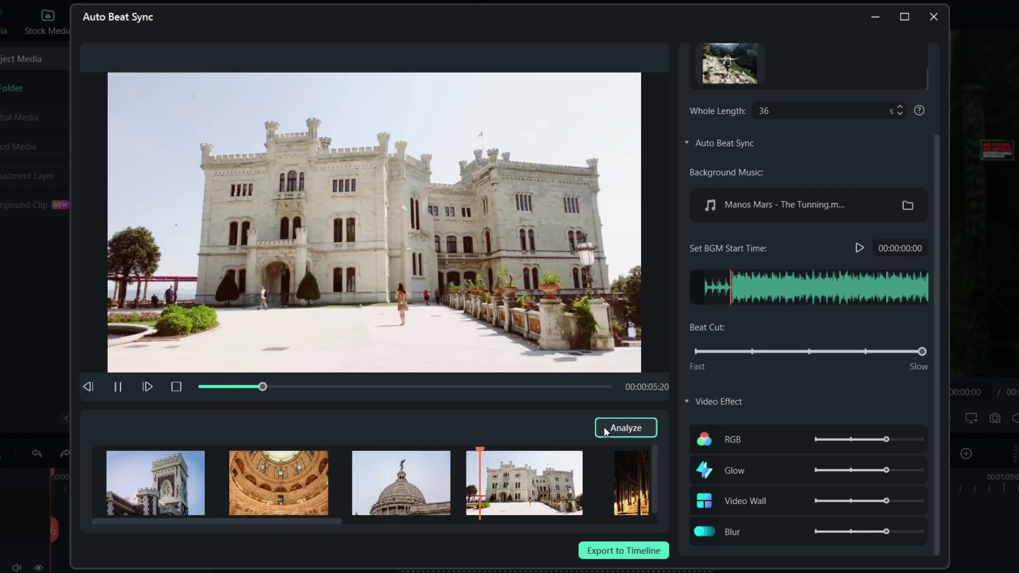
click(451, 387)
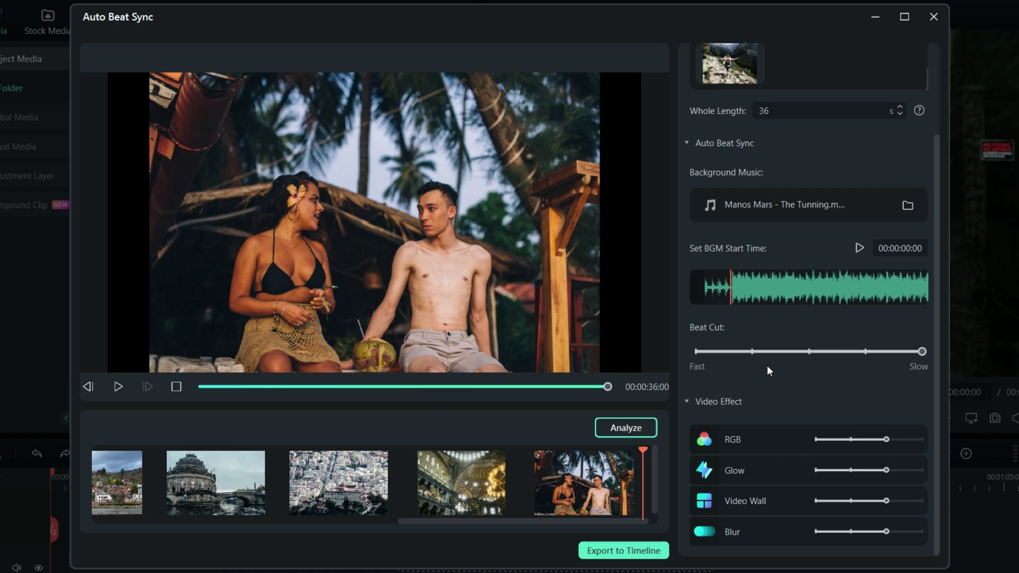
Set Beat Cut to the second tick, max out RGB and Blur, re-analyze and preview
click(751, 352)
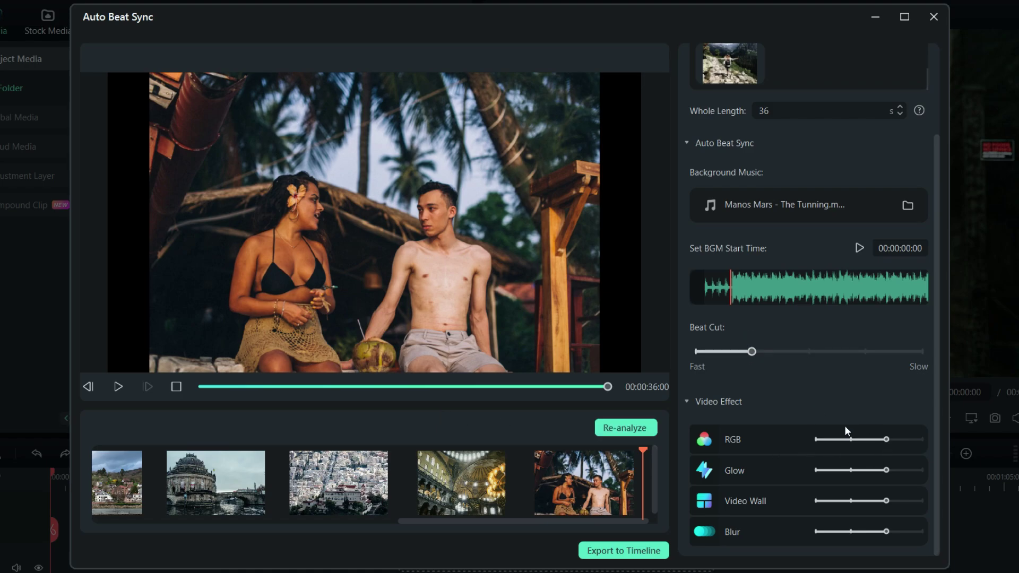
click(905, 441)
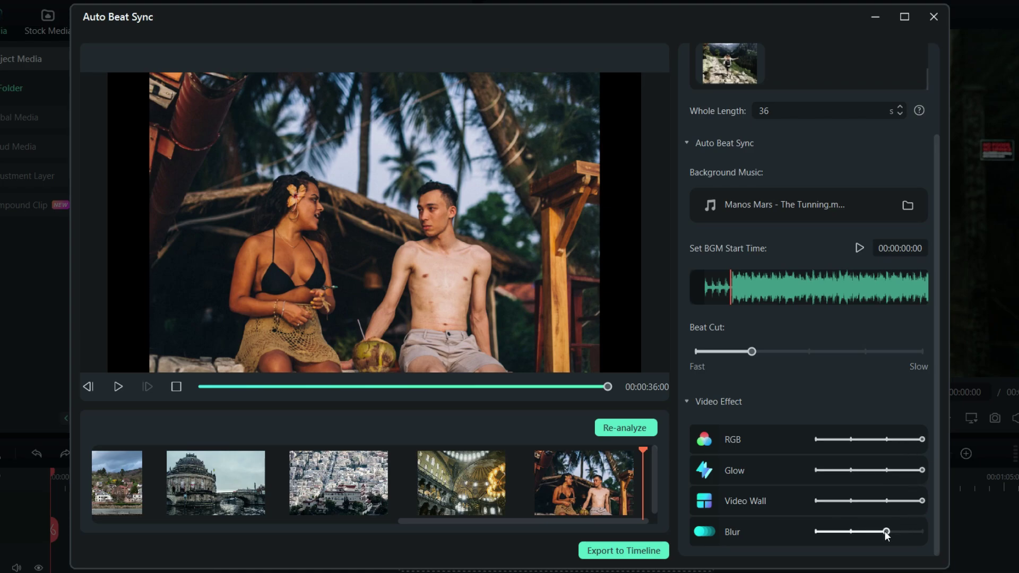
click(922, 533)
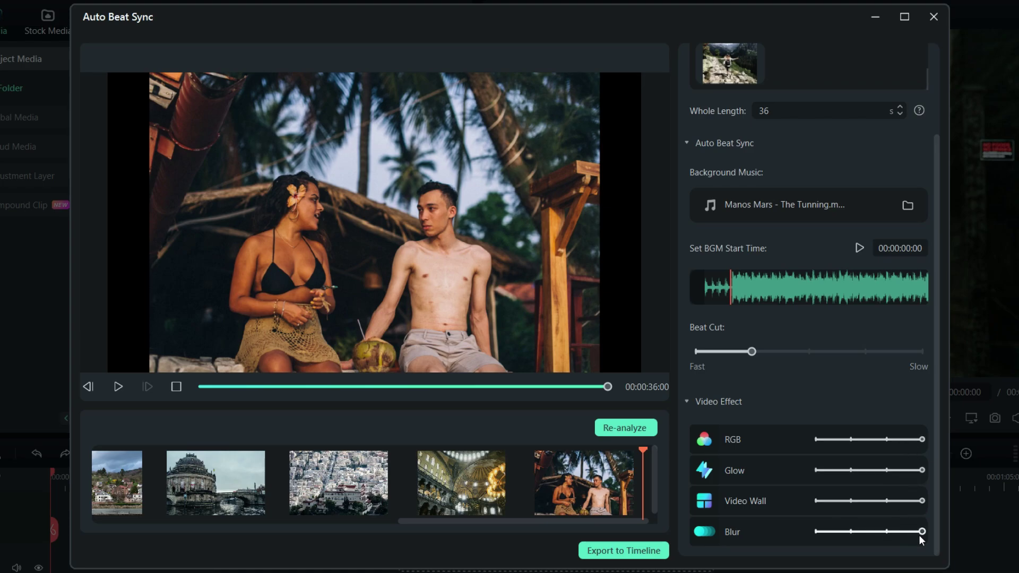
click(619, 427)
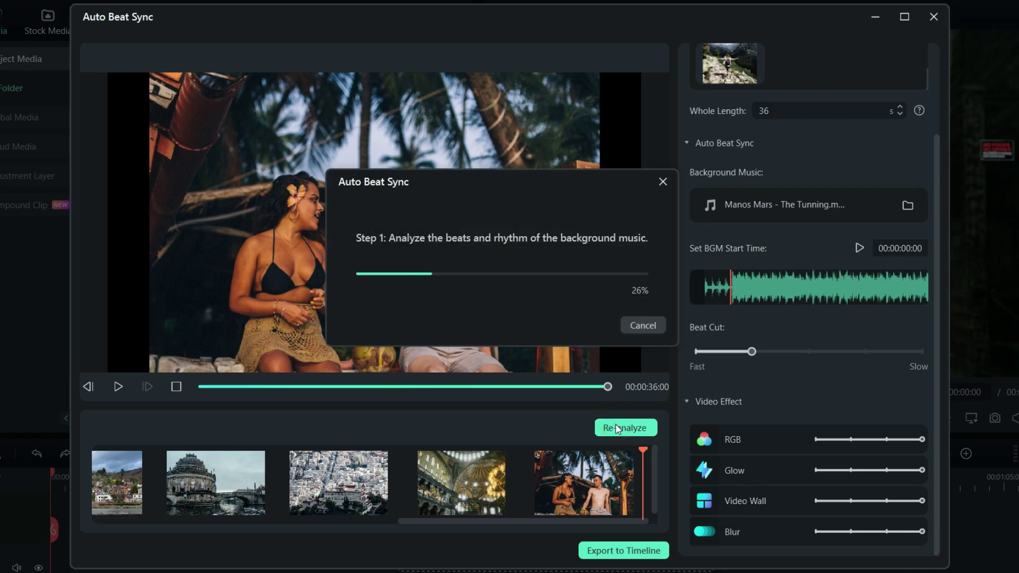
click(374, 387)
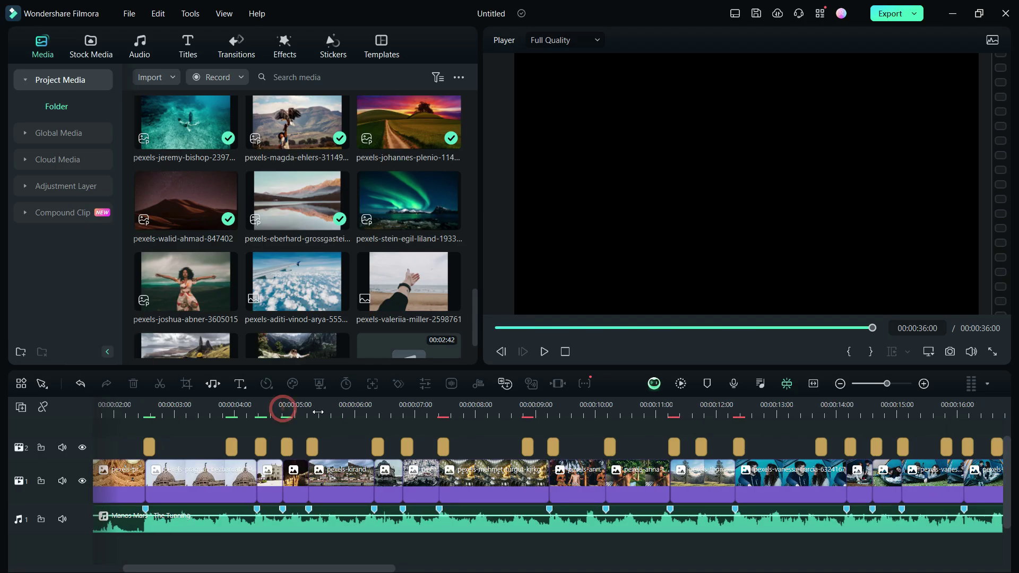
Delete the rachel-claire photographer clip at about 00:00:29:48, leaving a gap
drag(239, 568, 600, 567)
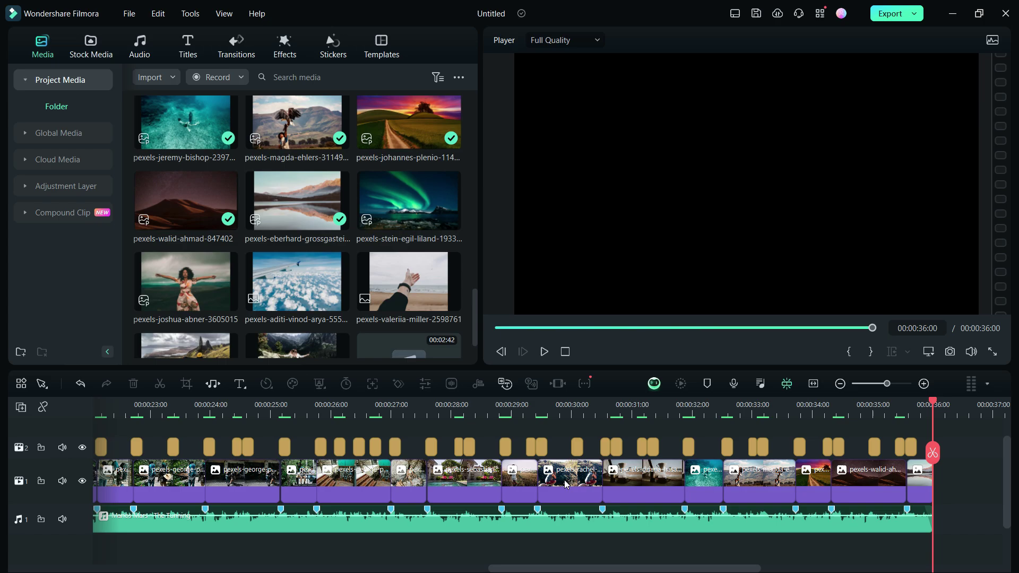
click(566, 482)
click(560, 414)
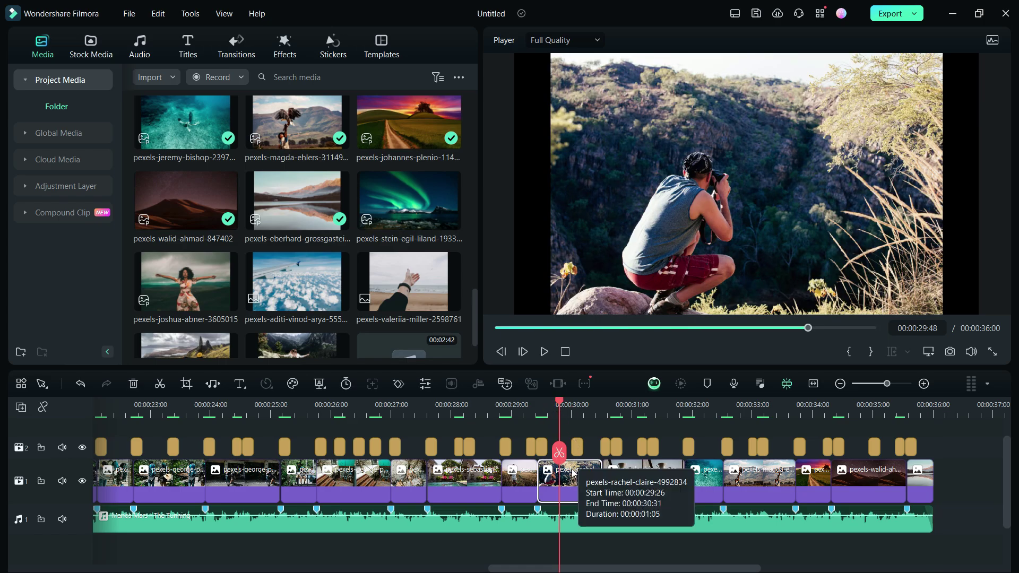
key(Delete)
Fill the gap with the beach-hand photo trimmed to about one second, then select the music clip
drag(408, 282, 554, 462)
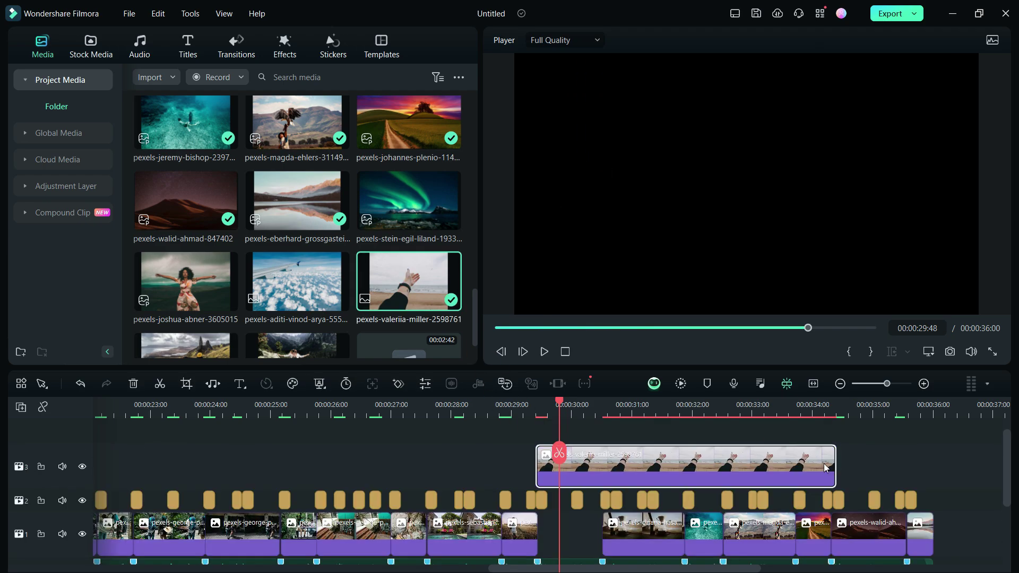
drag(835, 464, 584, 534)
click(523, 414)
click(544, 351)
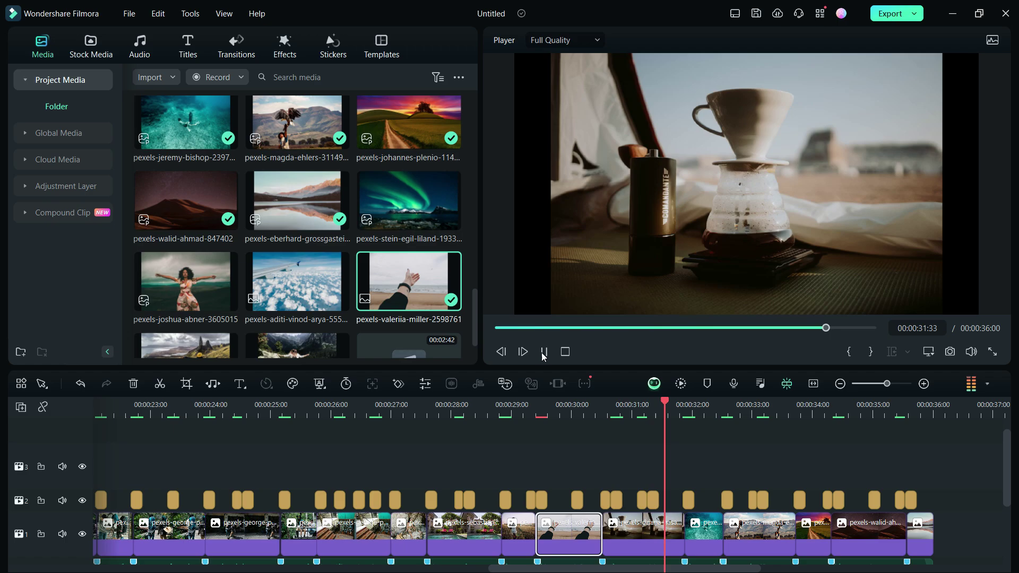
click(544, 351)
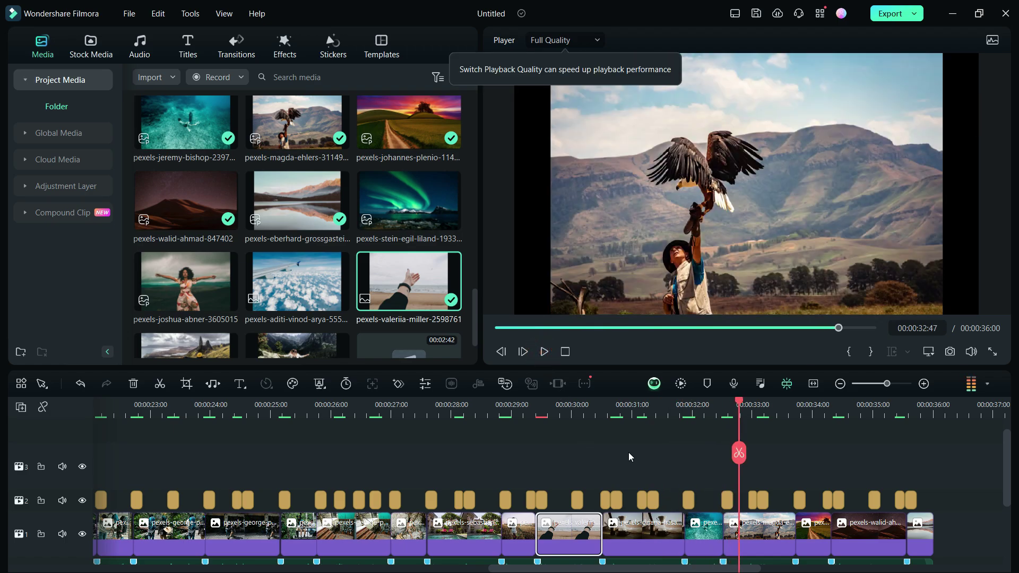
scroll(629, 452, down, 1)
scroll(629, 452, down, 1)
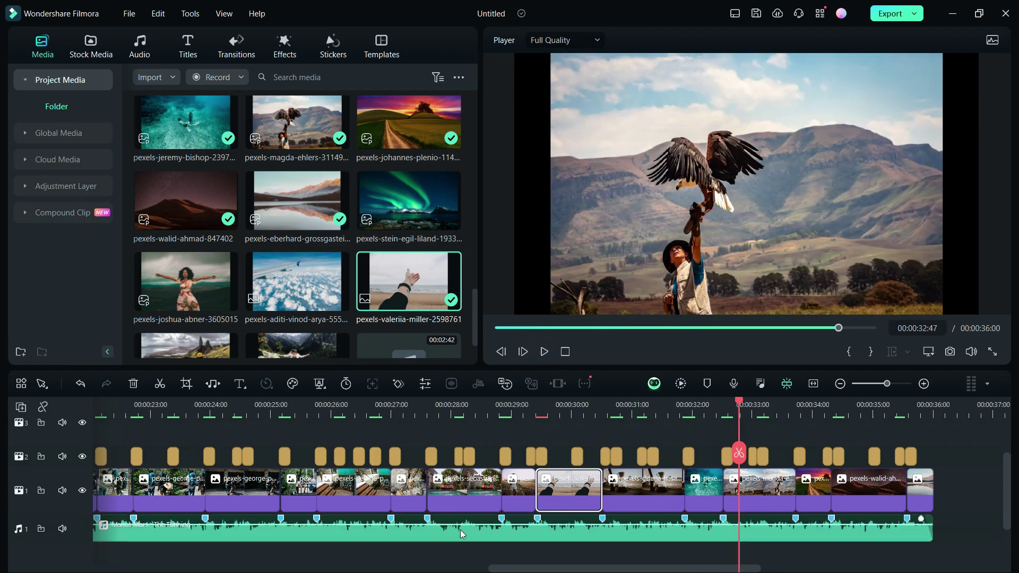
click(443, 533)
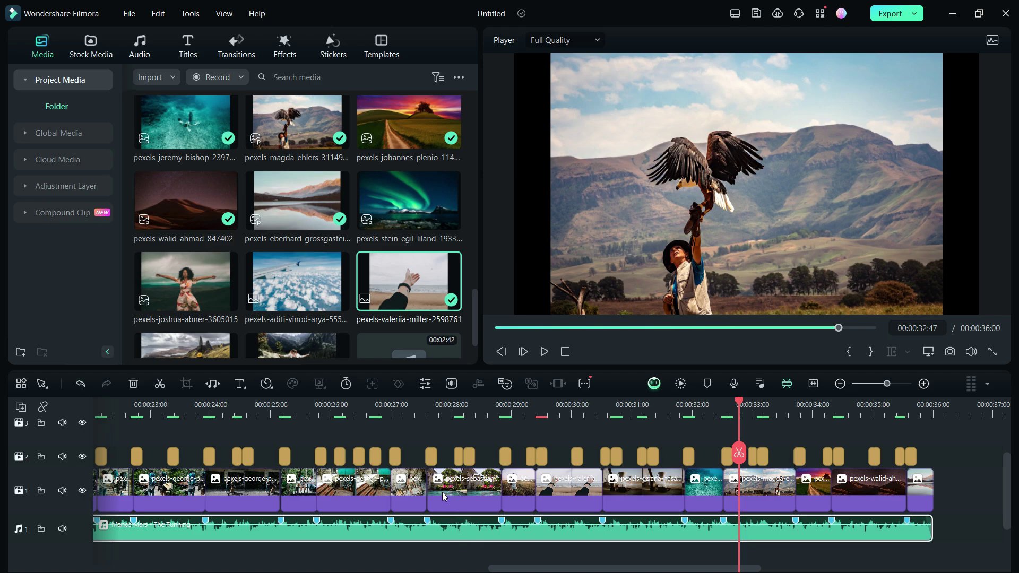
Generate 36-second Epic AI music tracks and audition Epic_003 and Epic_004
click(141, 47)
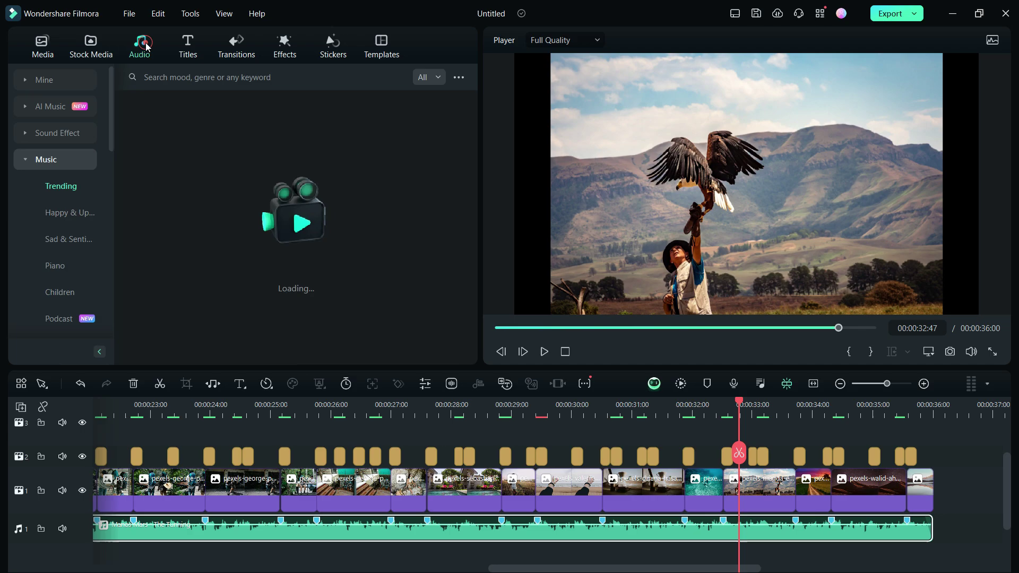
click(27, 106)
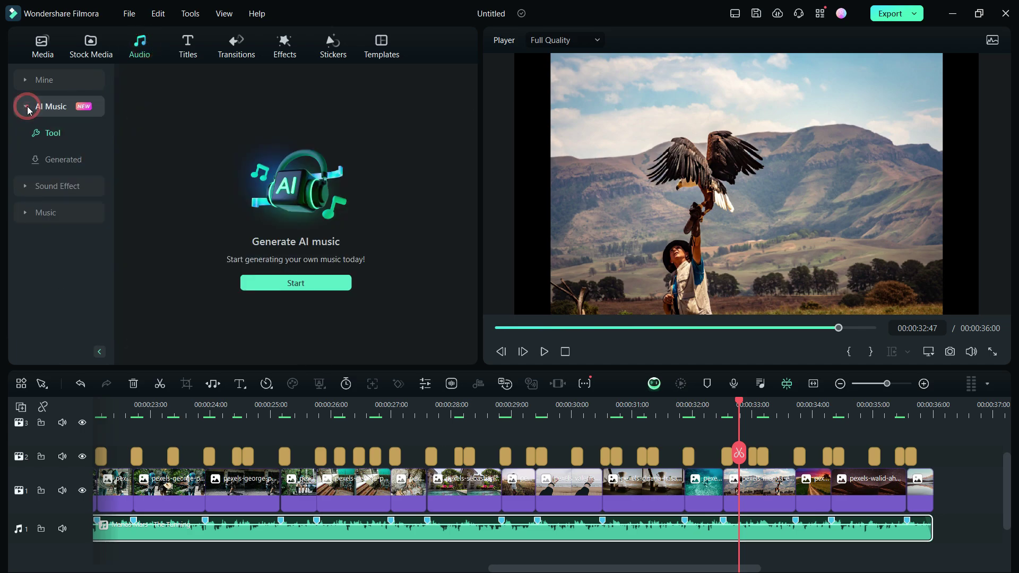
click(287, 284)
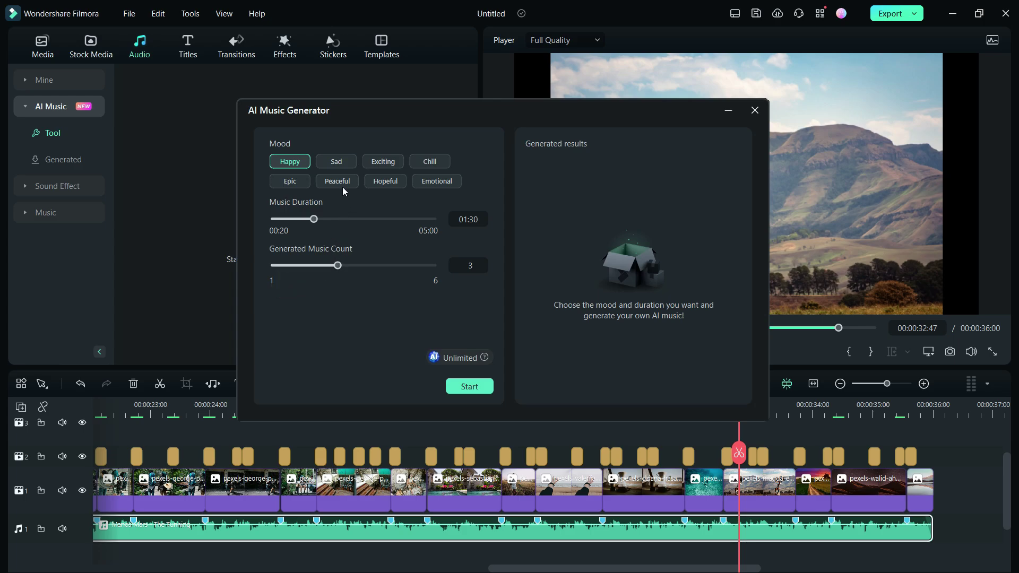
click(290, 181)
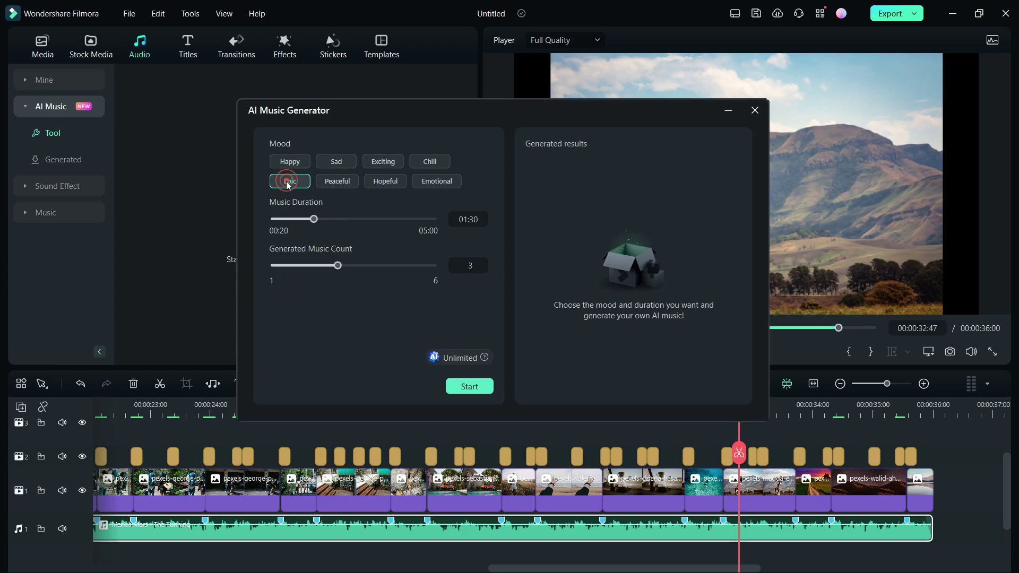
drag(313, 219, 283, 219)
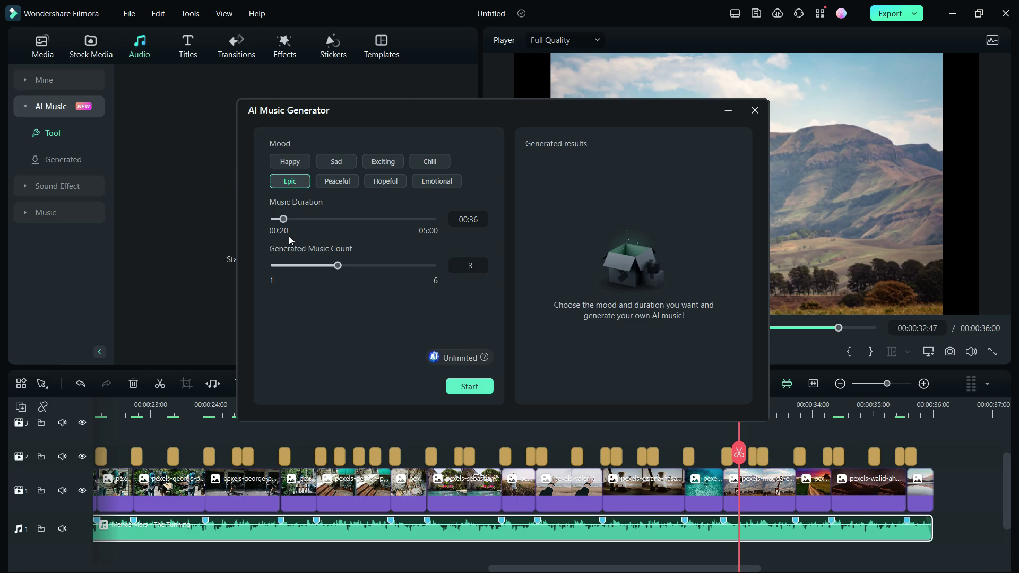
click(466, 385)
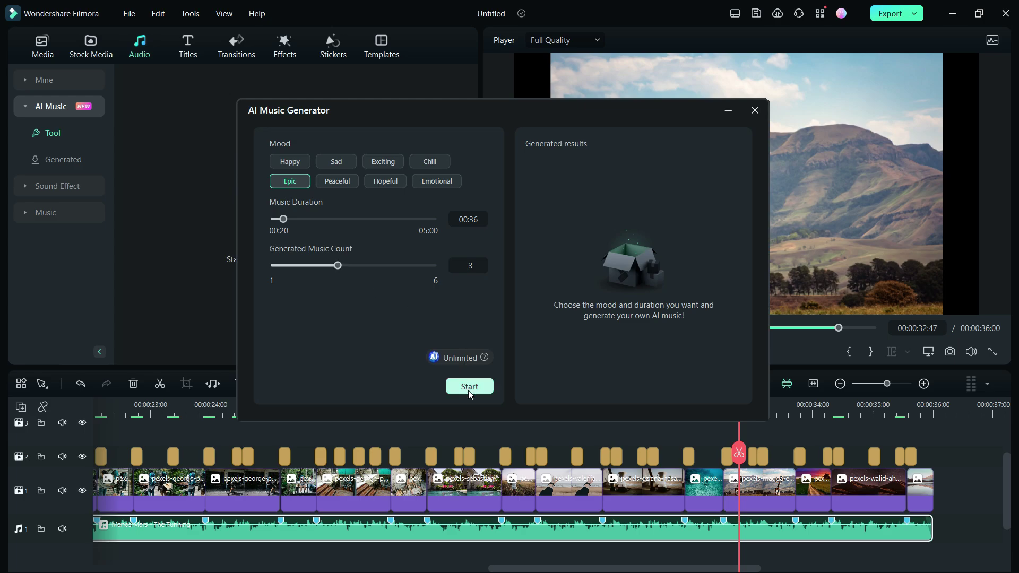
click(469, 392)
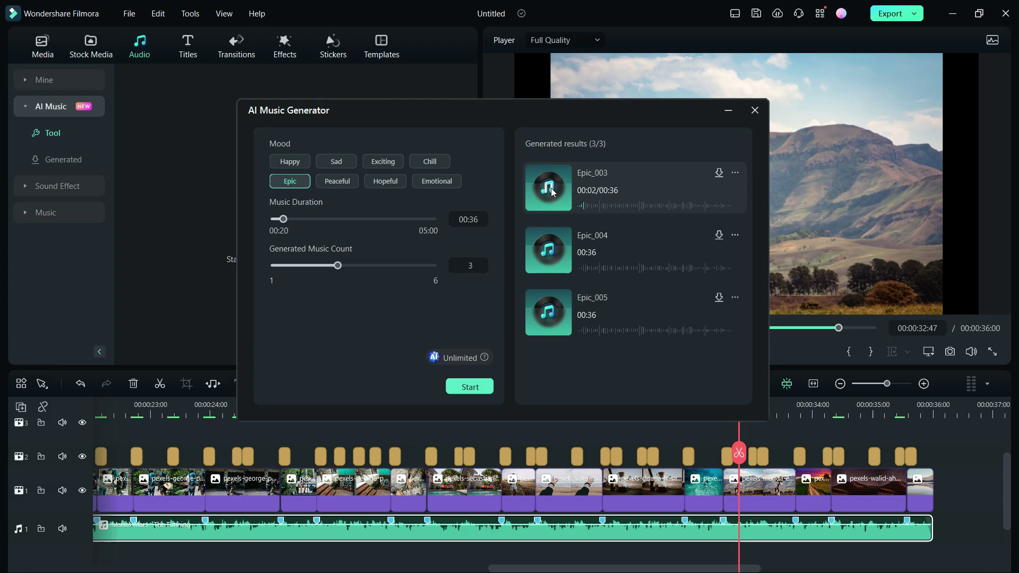
click(628, 207)
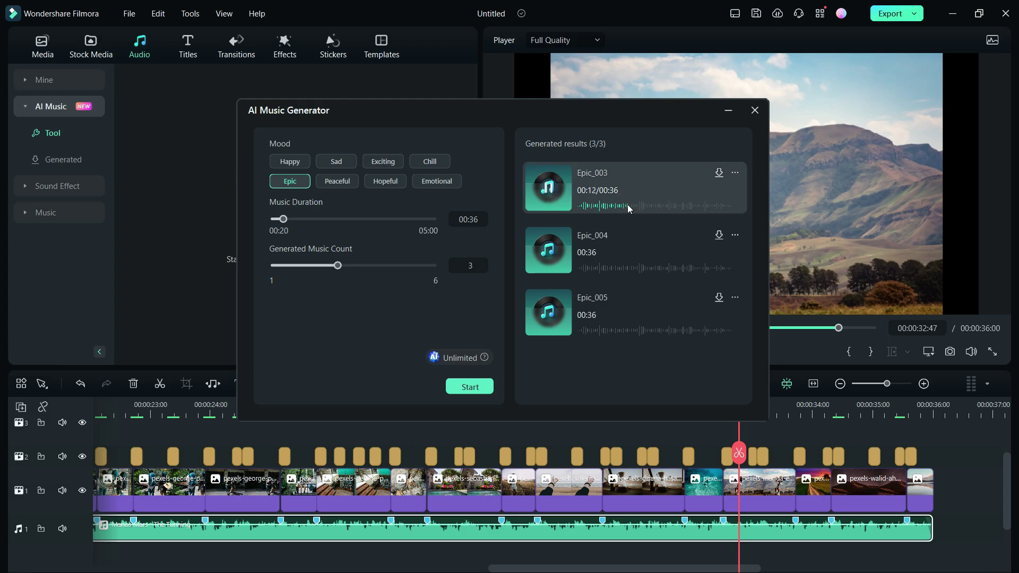
click(551, 256)
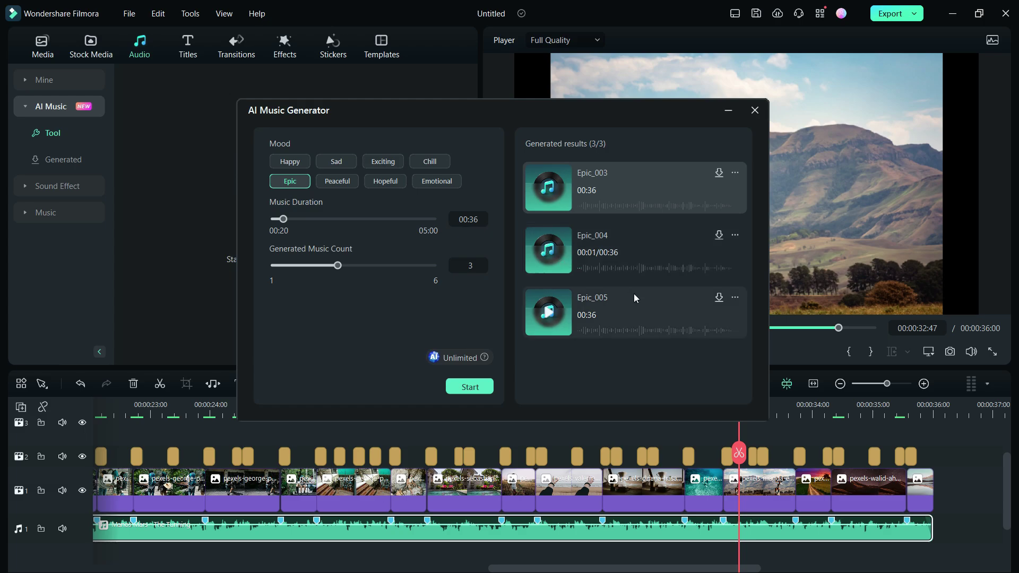
click(636, 266)
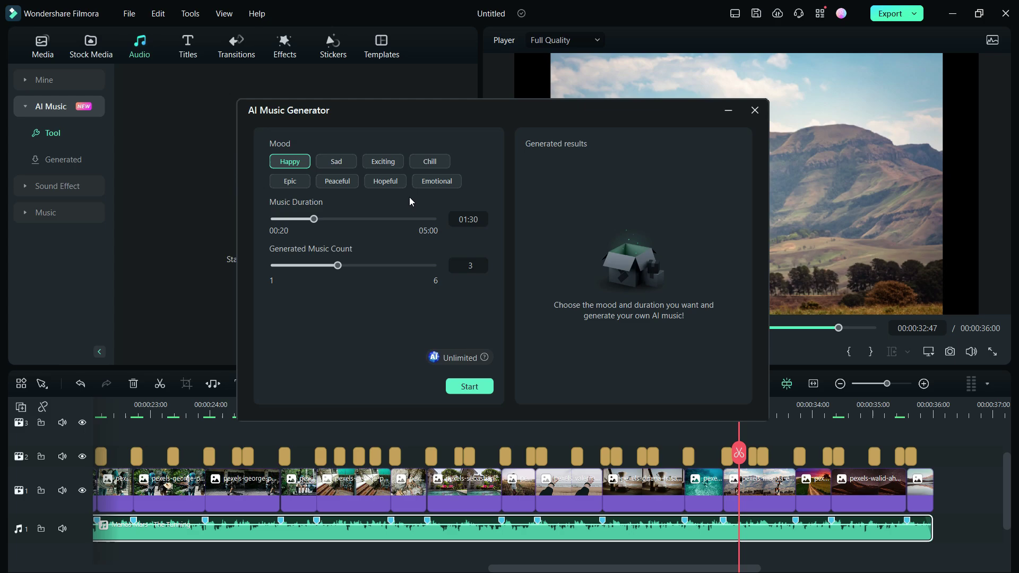
Switch to Peaceful, audition Peaceful_005 through Peaceful_008, and return to Peaceful_005
click(345, 183)
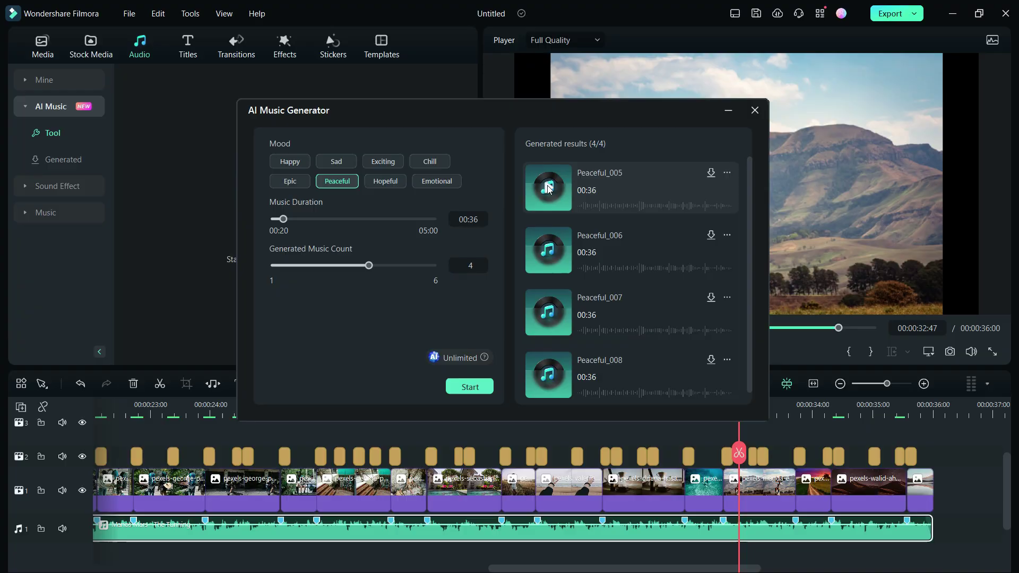
click(548, 189)
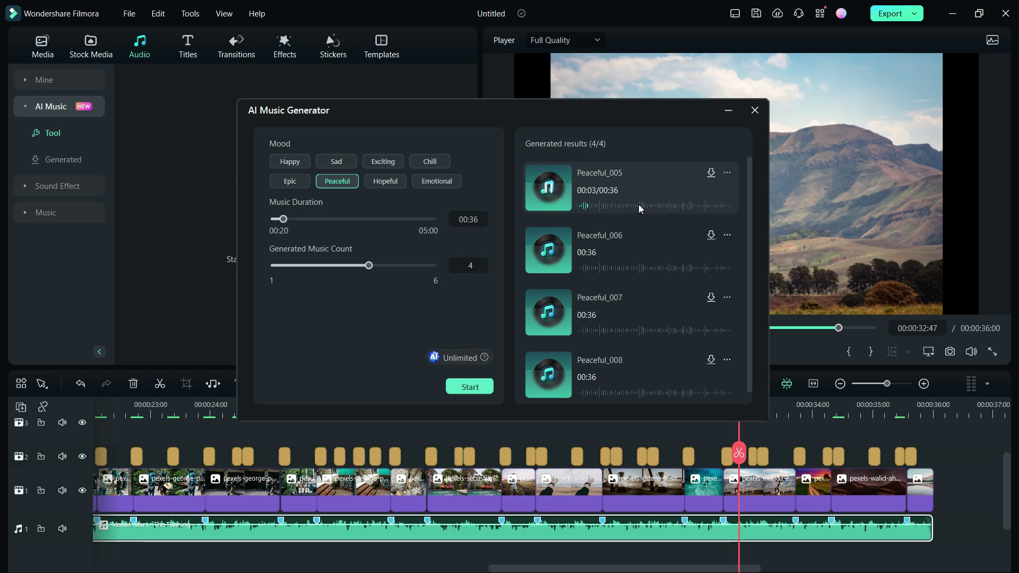
click(548, 253)
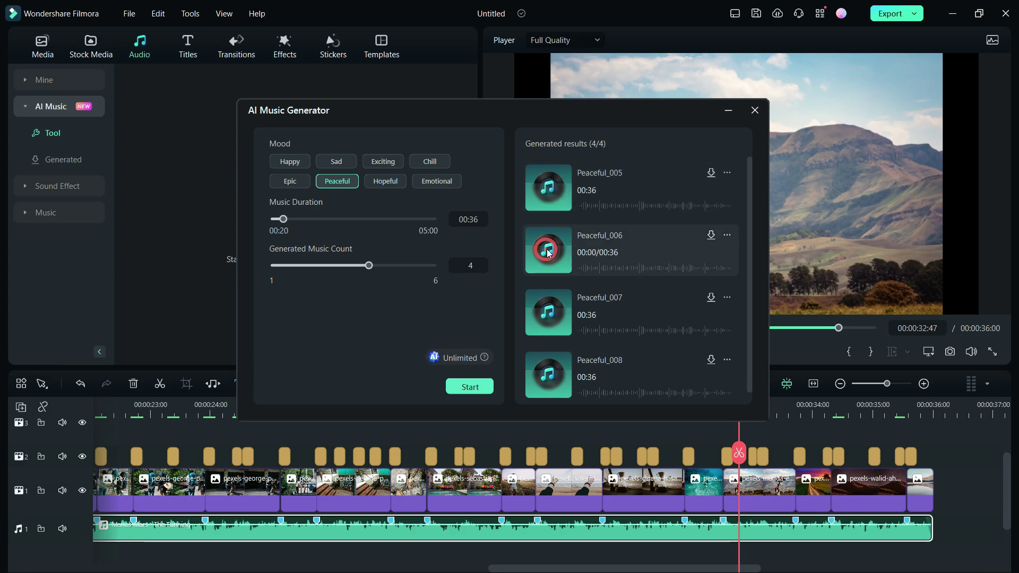
click(638, 270)
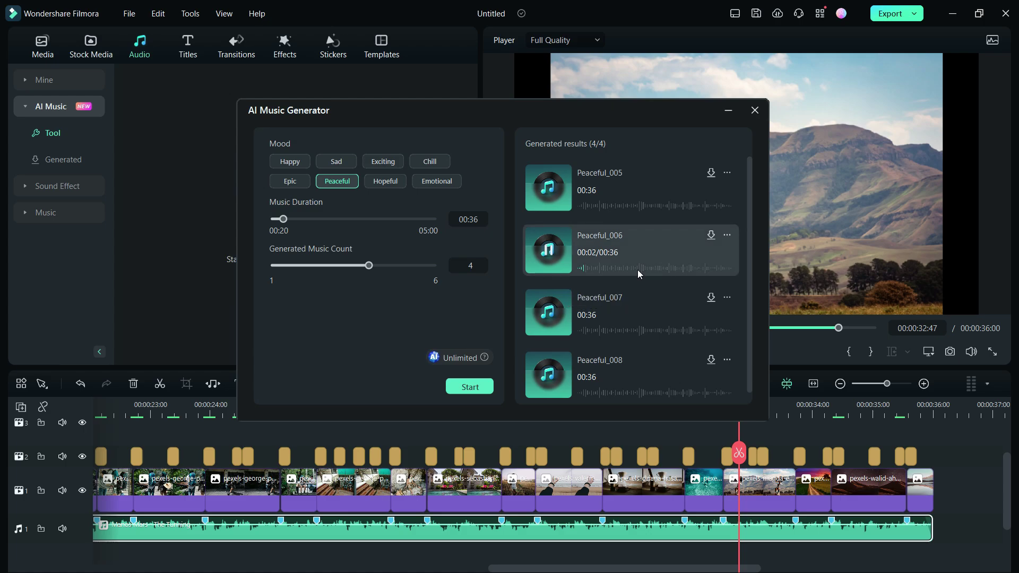
click(549, 314)
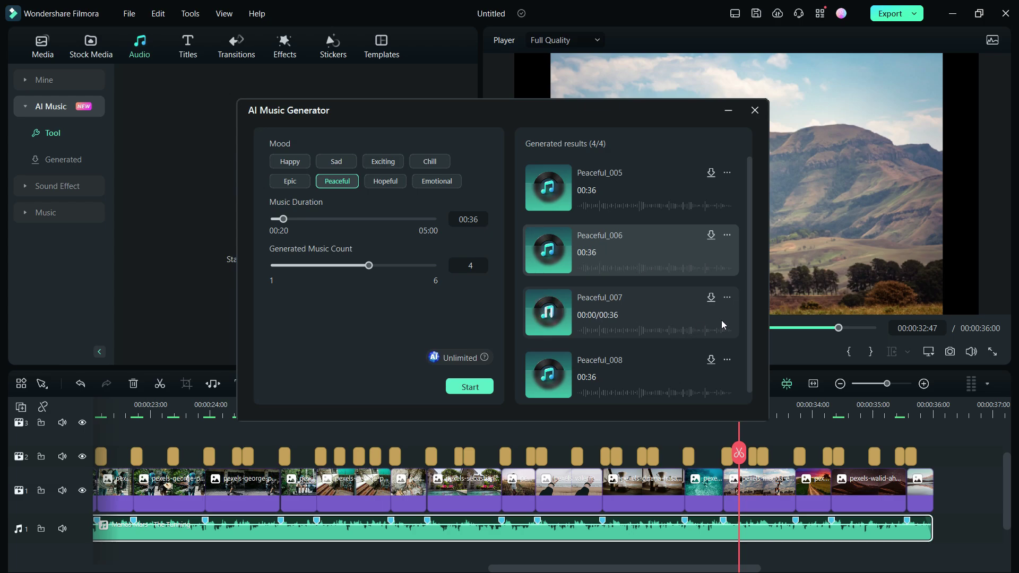
scroll(721, 320, down, 1)
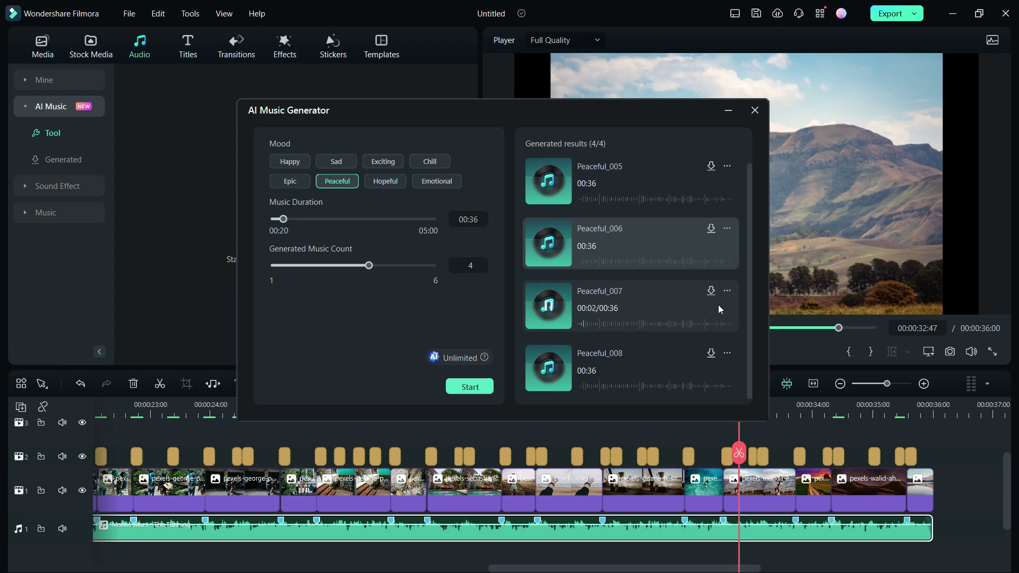
click(640, 321)
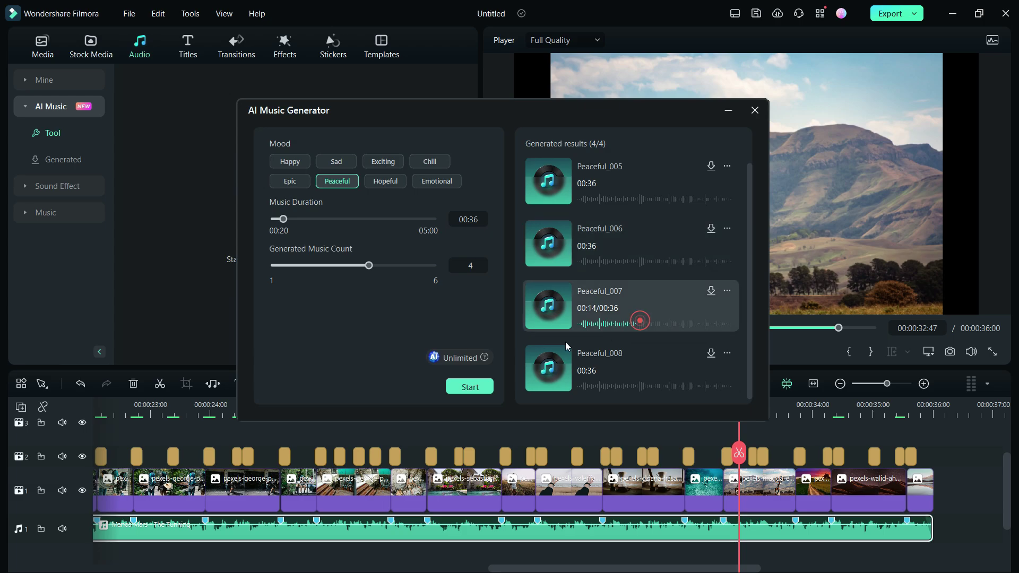
click(550, 373)
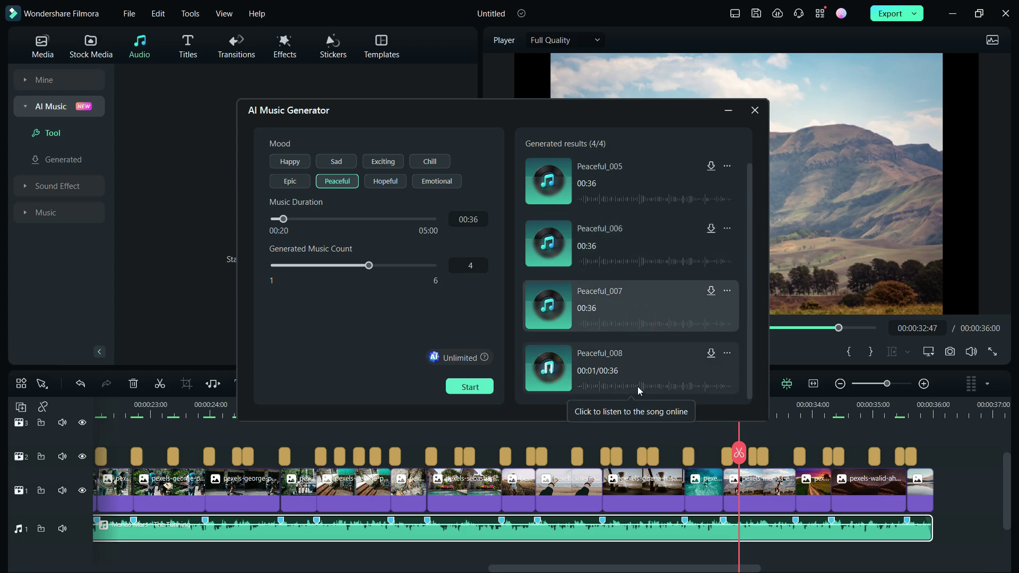
click(664, 183)
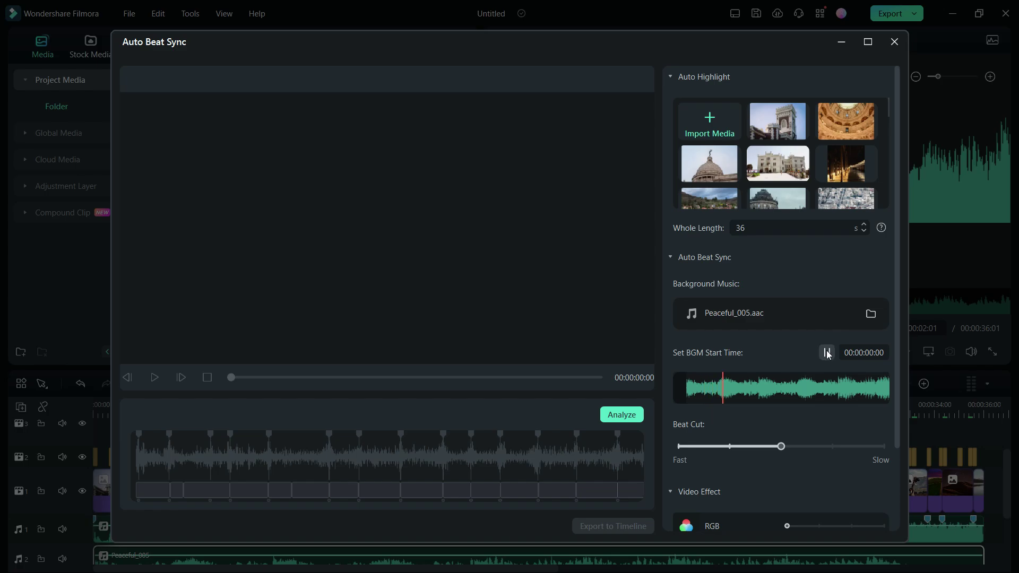
Analyze the photos against Peaceful_005.aac and preview the beat-synced result
click(622, 415)
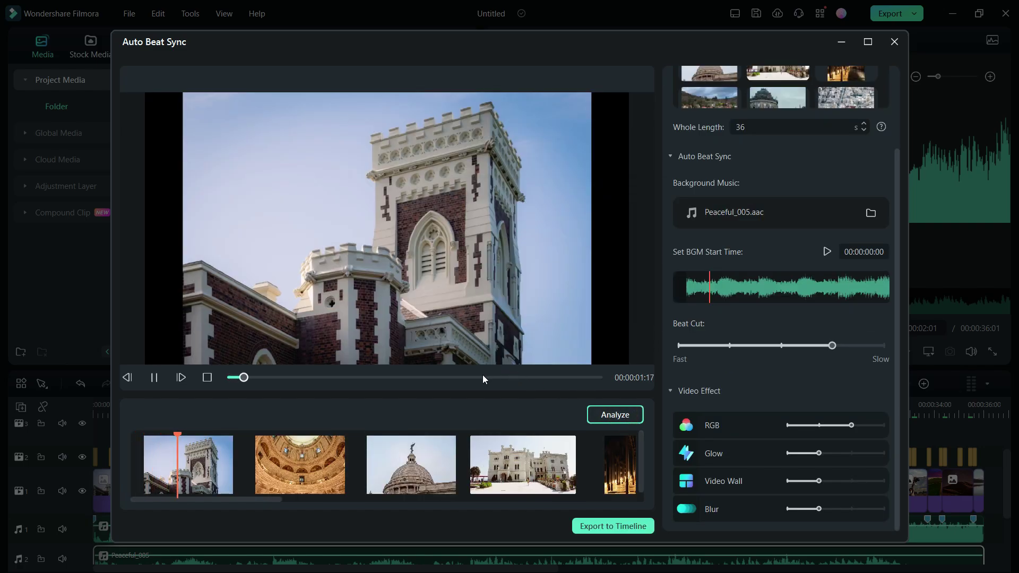
click(483, 376)
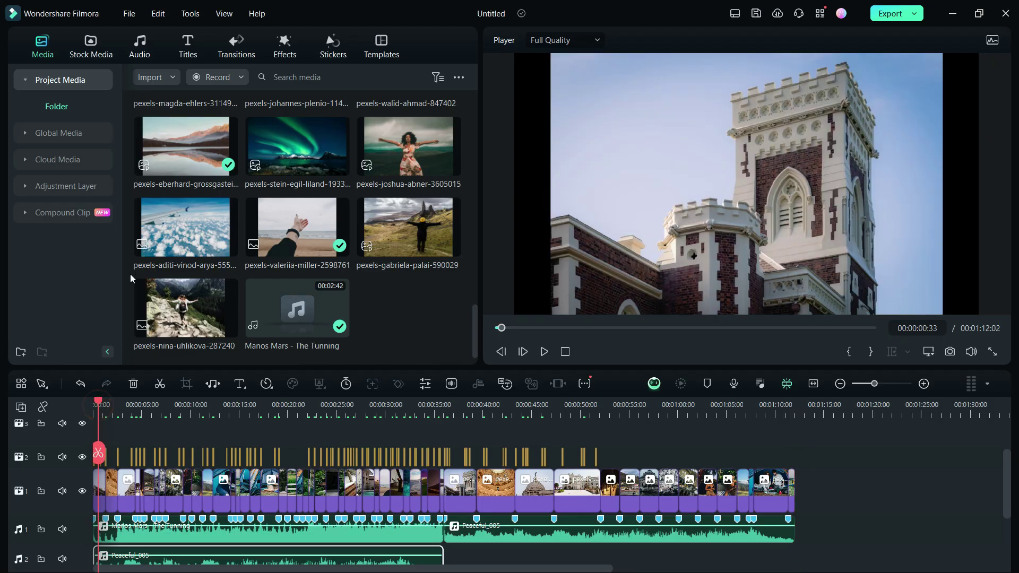
Search titles for "travel" and place the Travel In Home Pack Opener at the timeline start
click(190, 47)
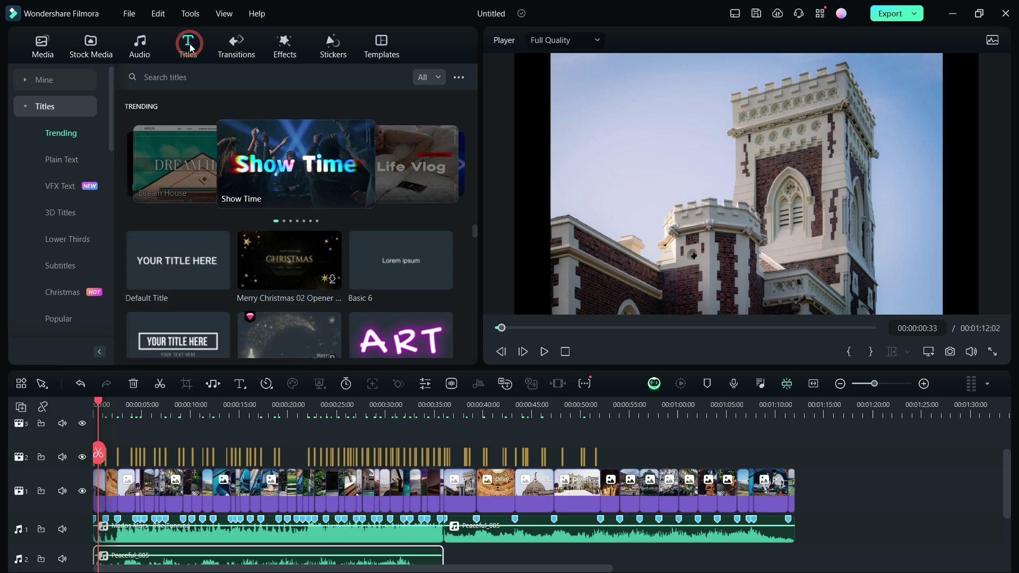
click(201, 78)
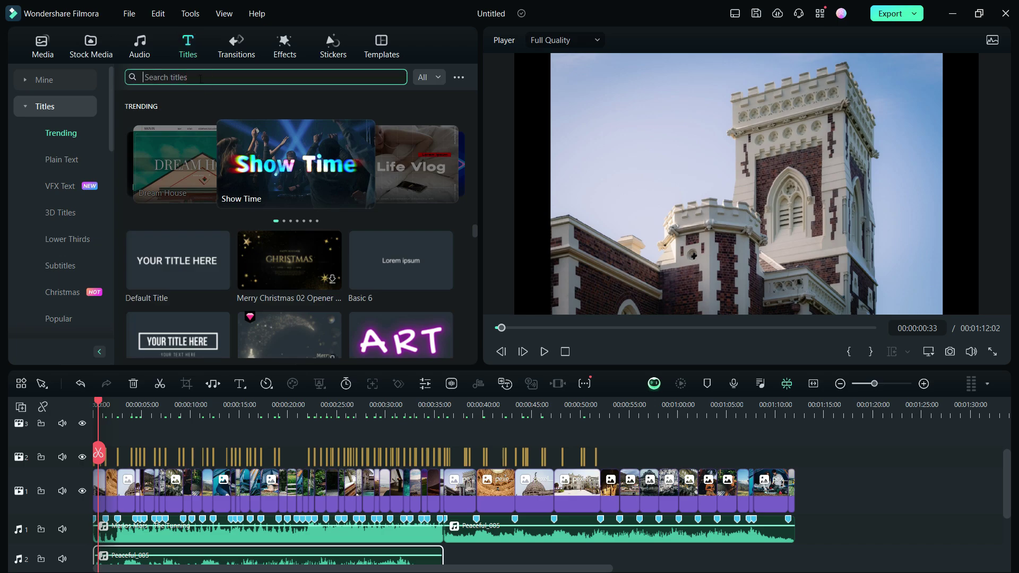
text(travel)
key(Return)
click(176, 308)
drag(481, 364, 382, 422)
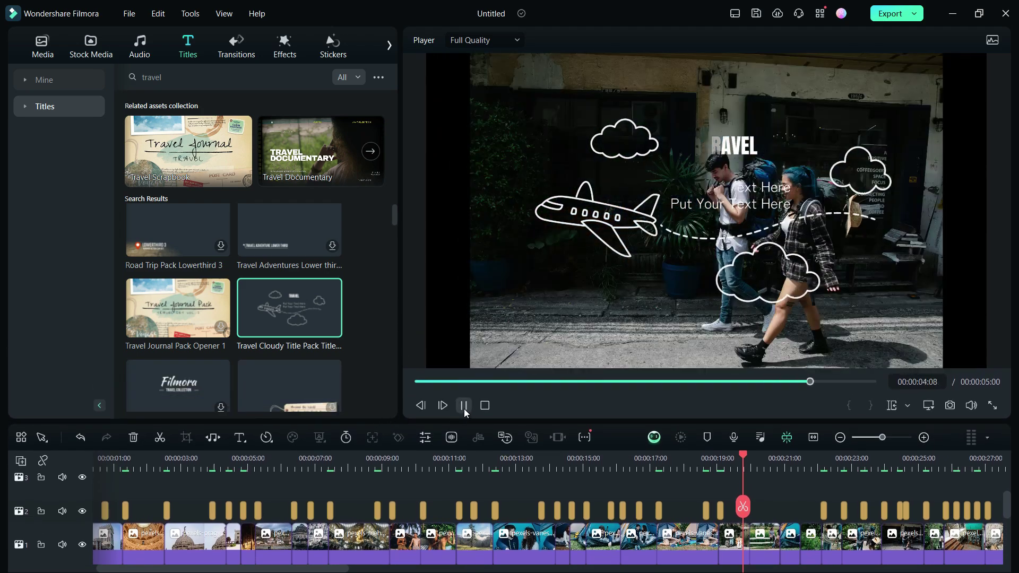
drag(401, 258, 98, 425)
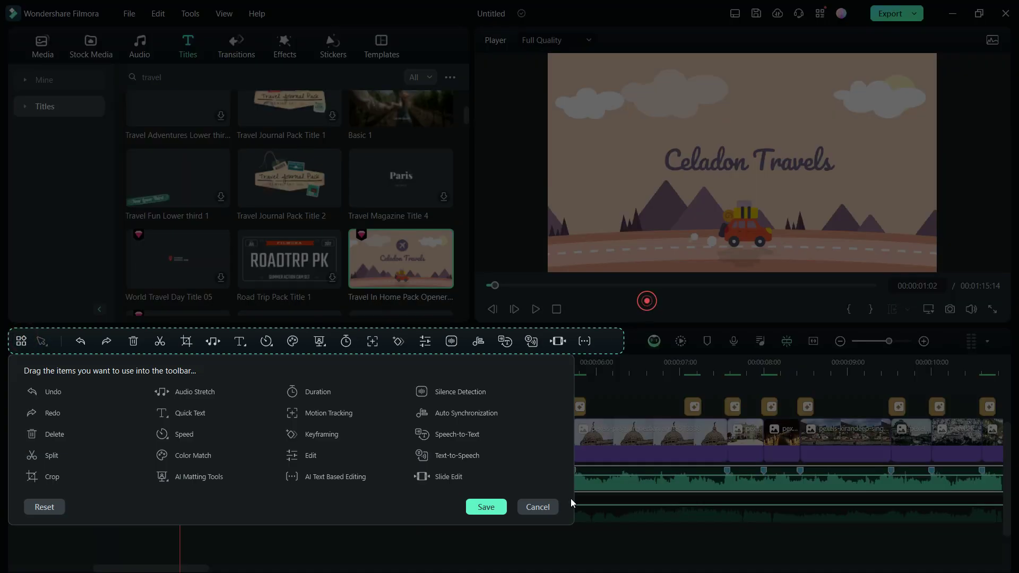
Change the opener's text to "Our Day Out"
double_click(257, 436)
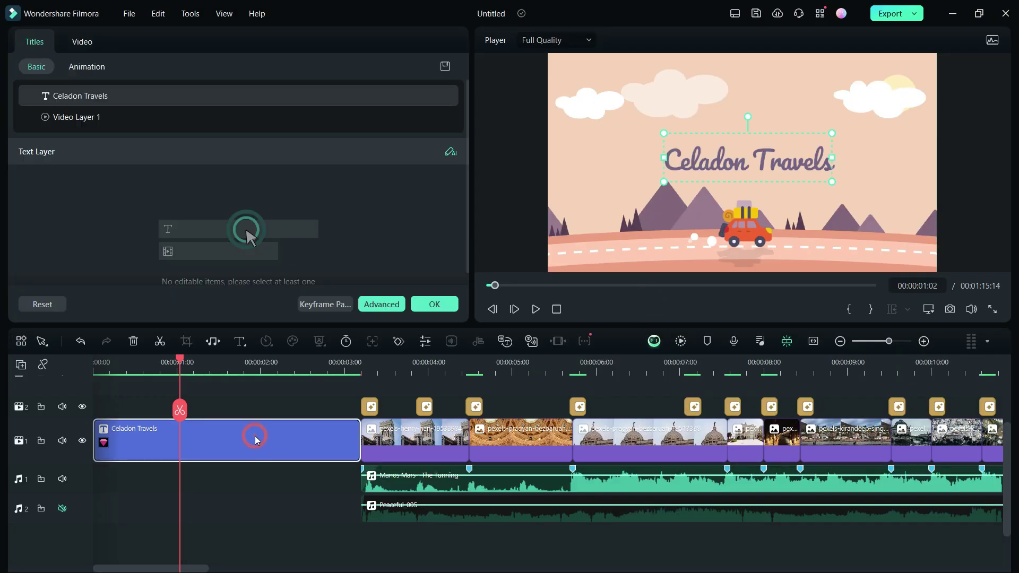
text(Our Day Out)
click(434, 304)
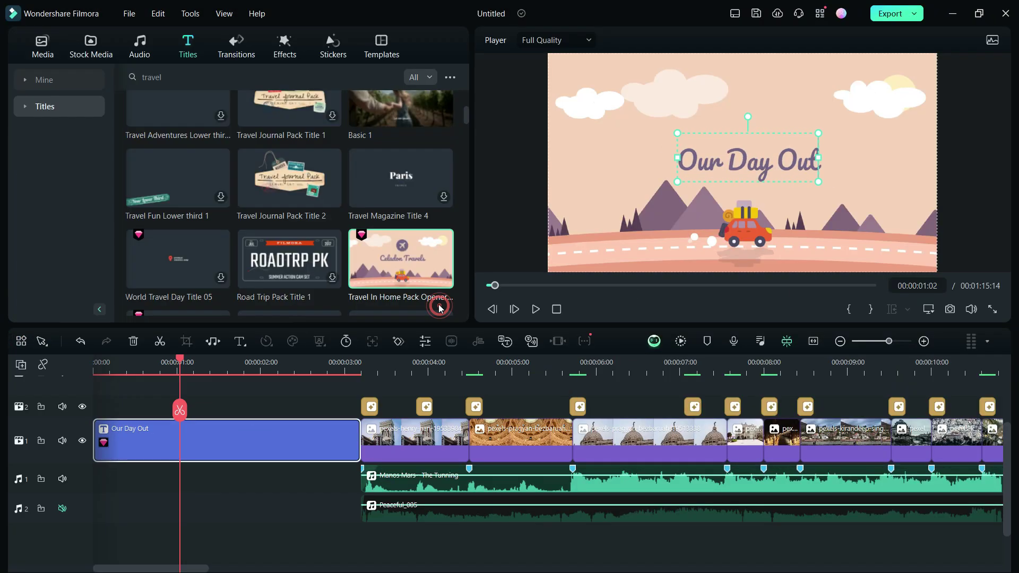
Split the music, slide a piece under the opening title, and trim the title shorter
click(523, 363)
drag(523, 363, 567, 363)
click(566, 410)
drag(464, 480, 199, 480)
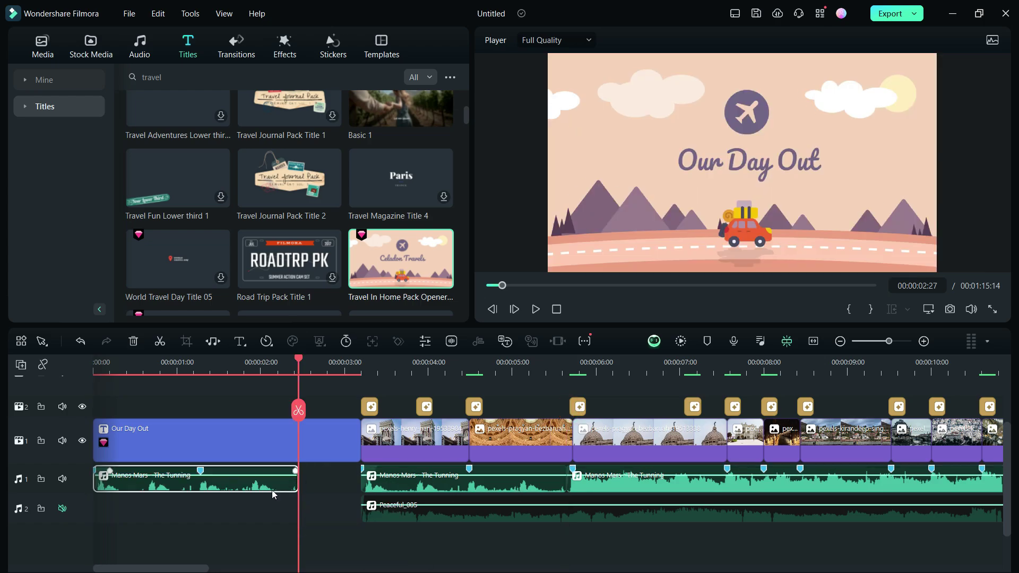
drag(361, 440, 298, 441)
Reapply the shortened title clip via undo/redo, then play the montage in full-screen preview
key(ctrl+z)
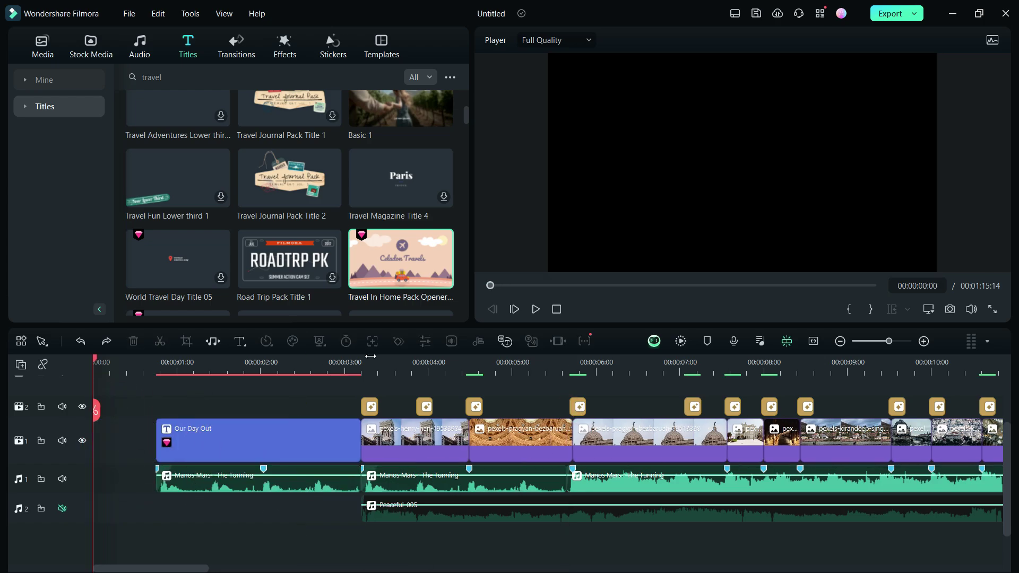
key(ctrl+y)
key(space)
key(alt+Return)
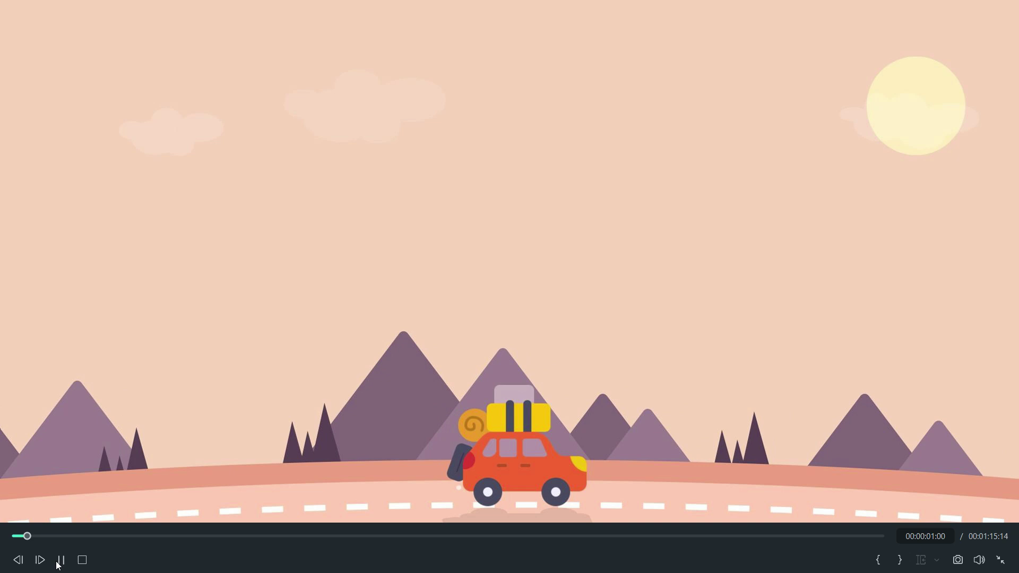